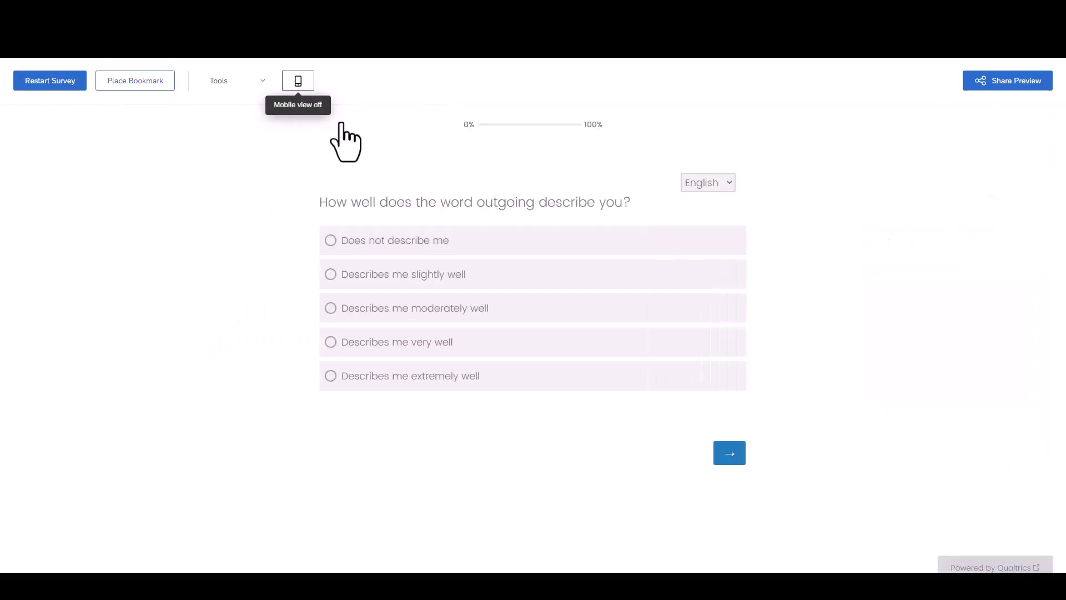
# Step: Answer the preview's outgoing question with "Describes me moderately well" and advance to the following page
pyautogui.click(727, 459)
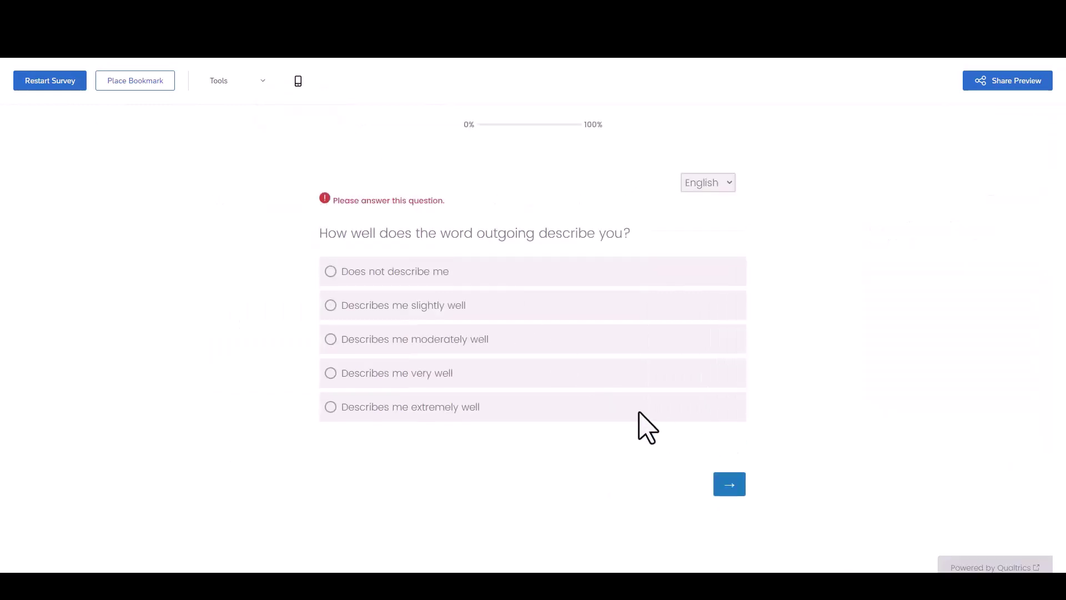
pyautogui.click(347, 344)
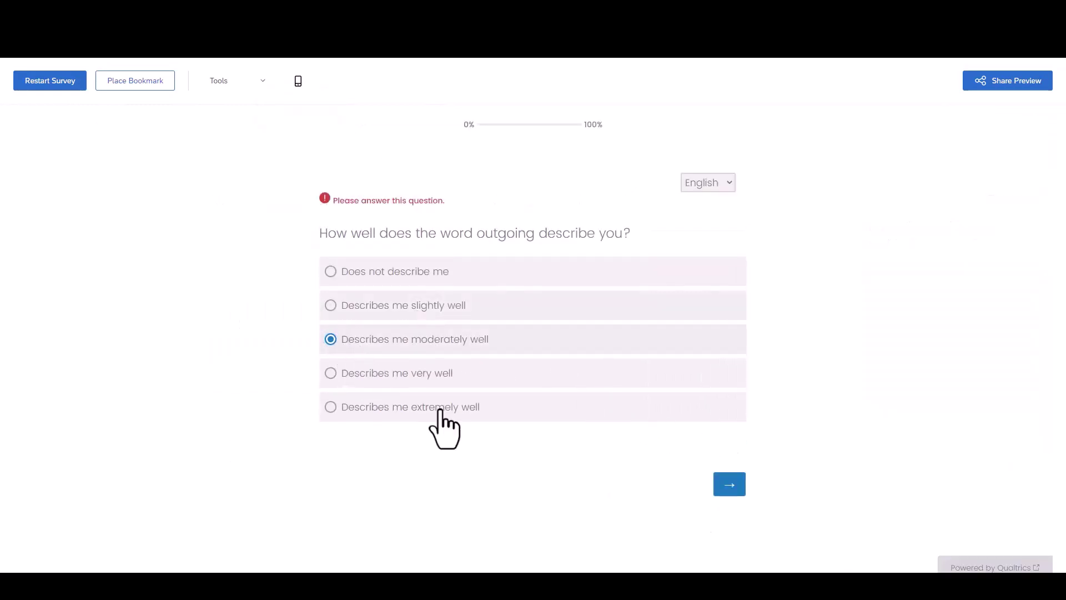
pyautogui.click(727, 486)
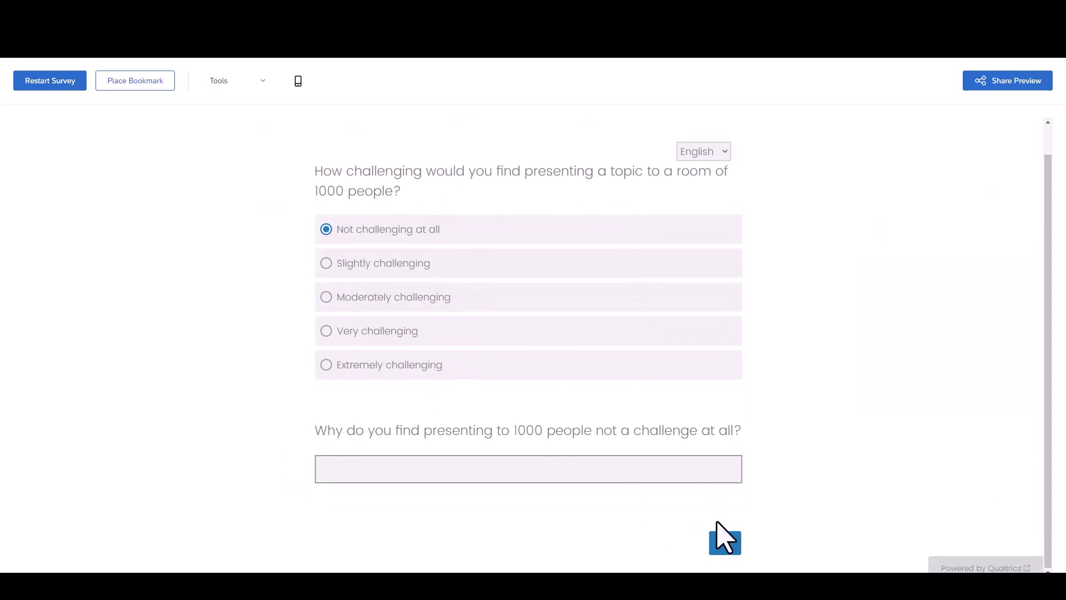
# Step: Rate presenting to 1000 people as "Moderately challenging" and continue through the survey to the monthly budget question
pyautogui.click(327, 263)
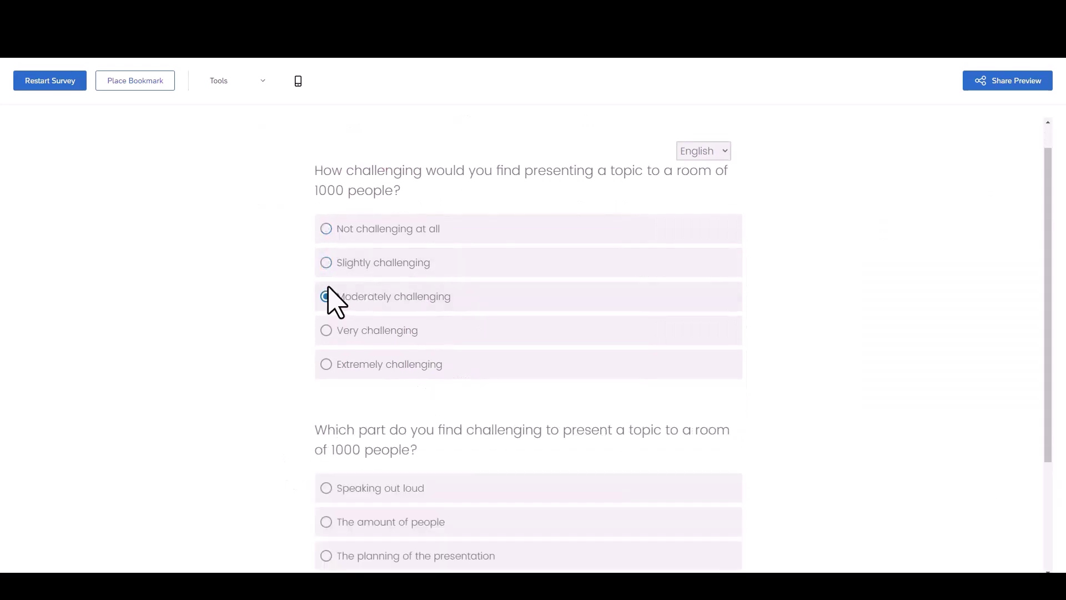
pyautogui.click(327, 296)
pyautogui.scroll(-3, 417, 333)
pyautogui.click(725, 543)
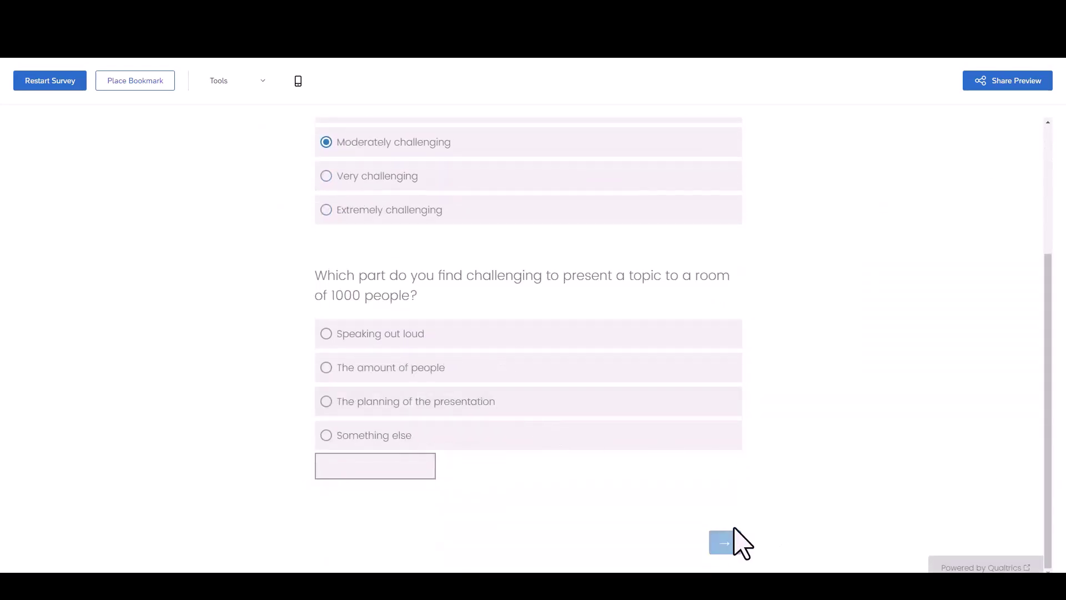
pyautogui.scroll(-4, 614, 483)
pyautogui.click(725, 543)
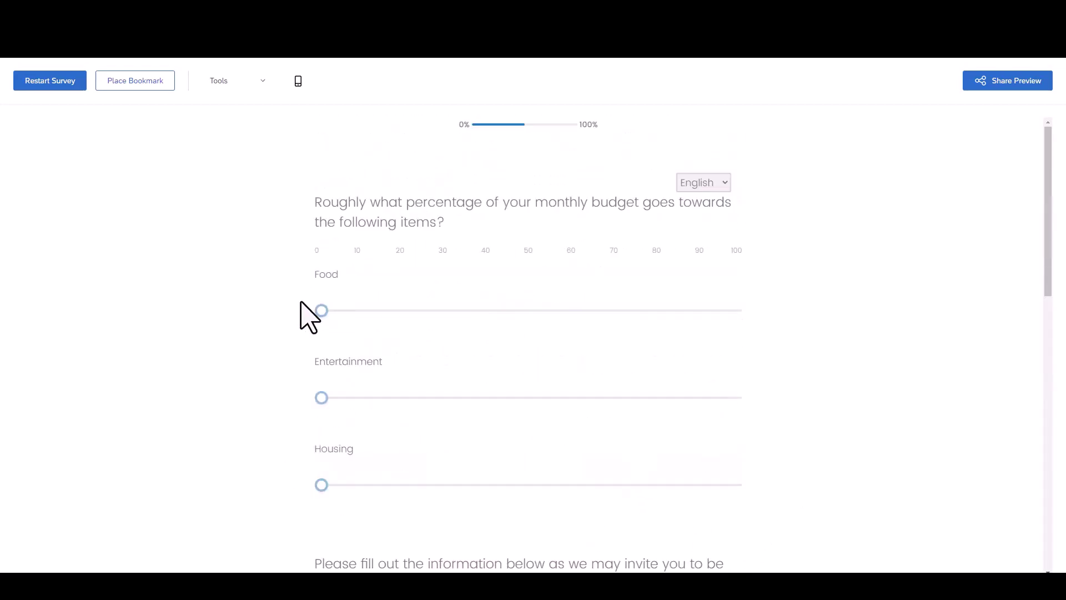
# Step: Set the monthly budget sliders to 38 for Food and 13 for Entertainment, and continue to the following page
pyautogui.moveTo(322, 310); pyautogui.dragTo(477, 311)
pyautogui.moveTo(321, 396); pyautogui.dragTo(375, 395)
pyautogui.scroll(-3, 475, 443)
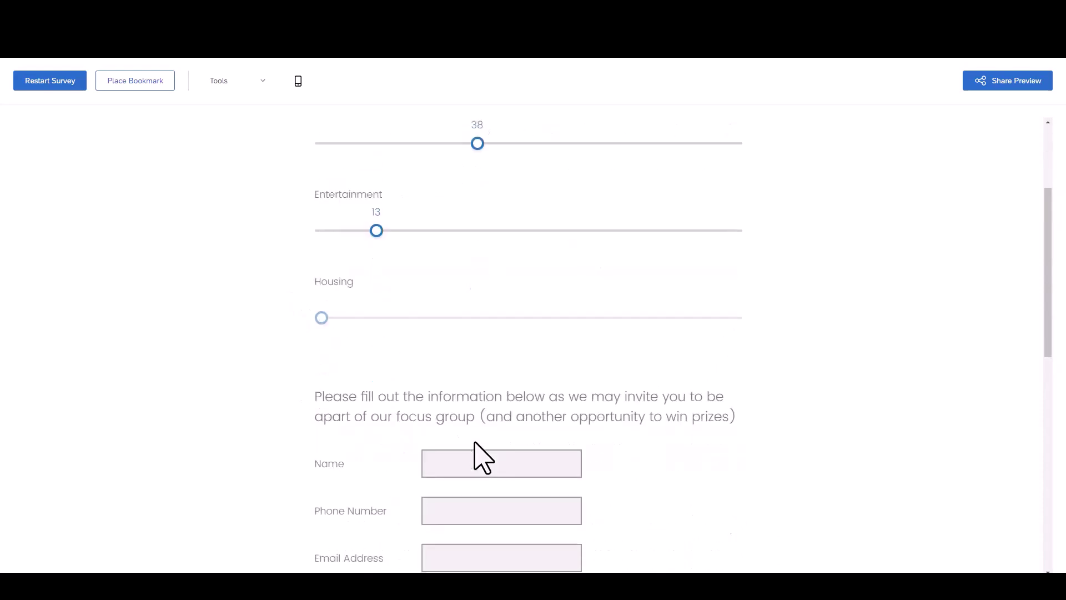
pyautogui.scroll(-10, 474, 444)
pyautogui.click(725, 543)
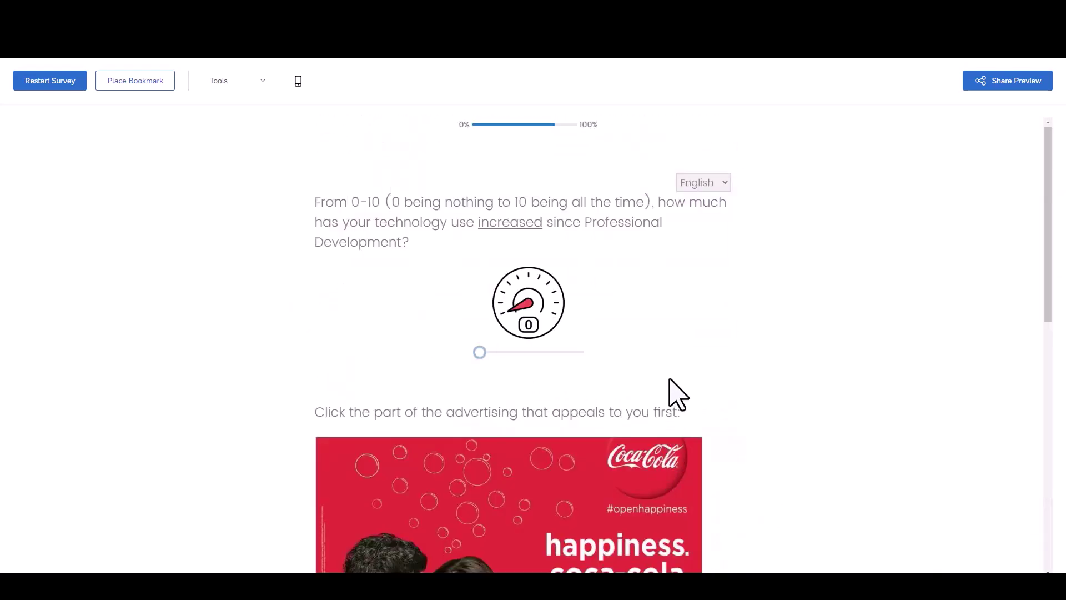
# Step: Mark Climax as the favorite and Rising Action as the least favorite part of the film, and submit the page
pyautogui.scroll(-10, 678, 394)
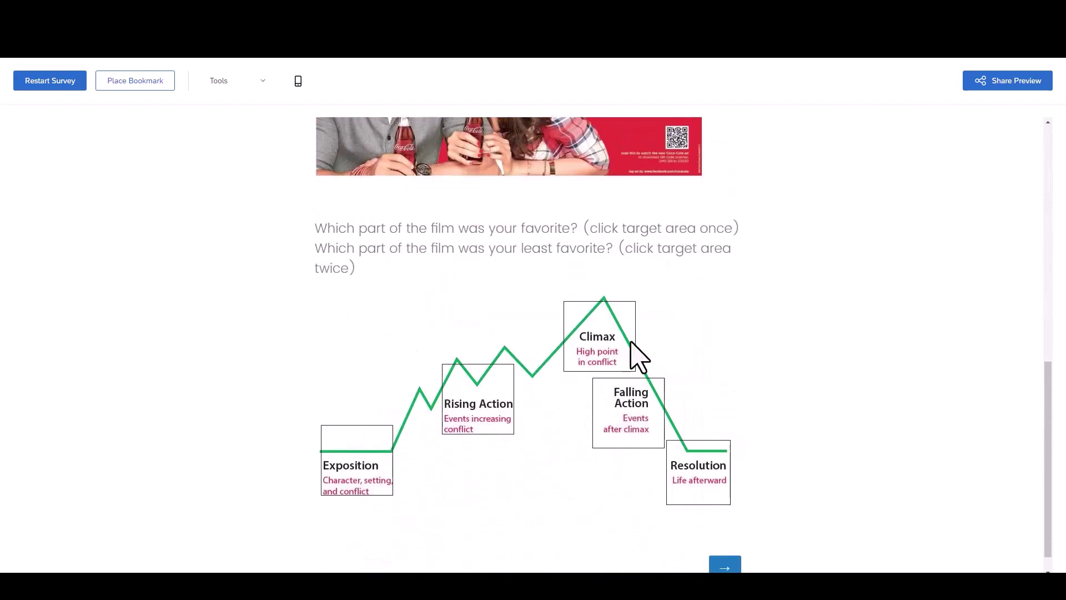
pyautogui.click(614, 352)
pyautogui.doubleClick(501, 408)
pyautogui.scroll(-1, 717, 534)
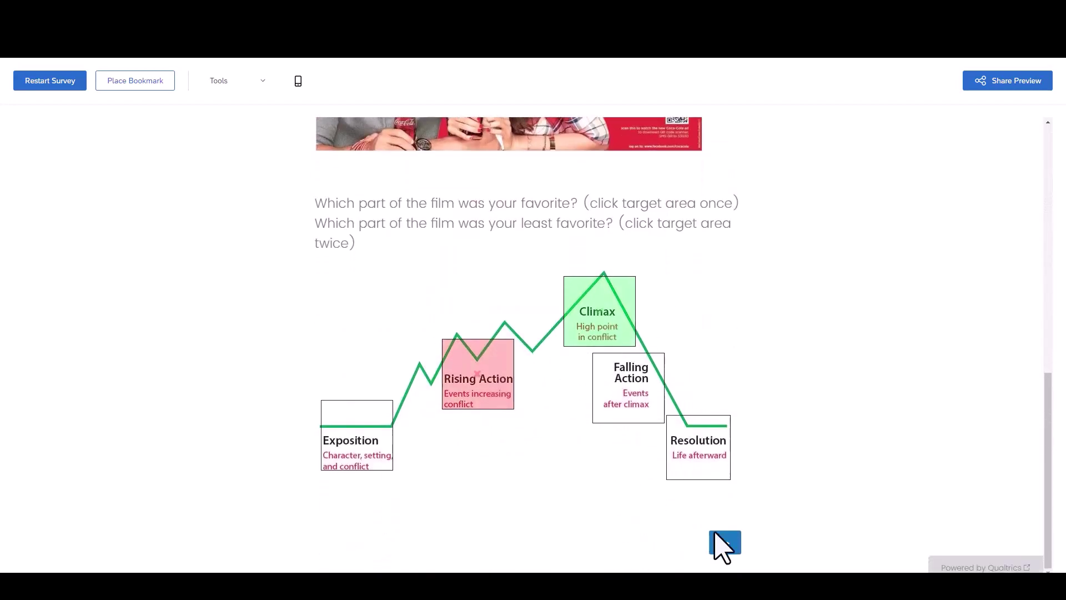
pyautogui.click(723, 544)
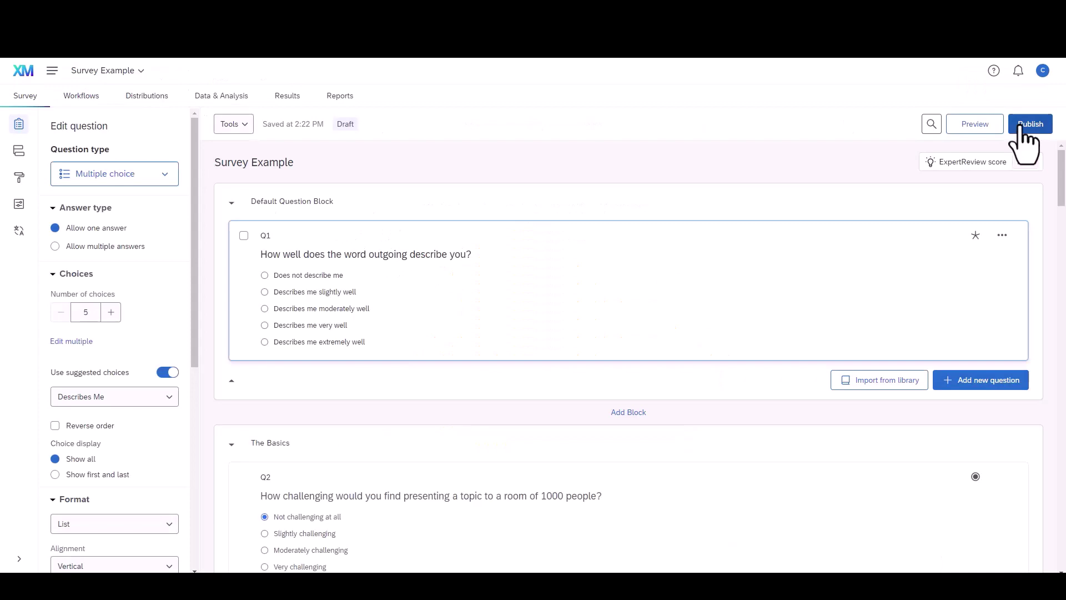
# Step: Review the survey's ExpertReview recommendations and publish the survey to activate it
pyautogui.click(1020, 126)
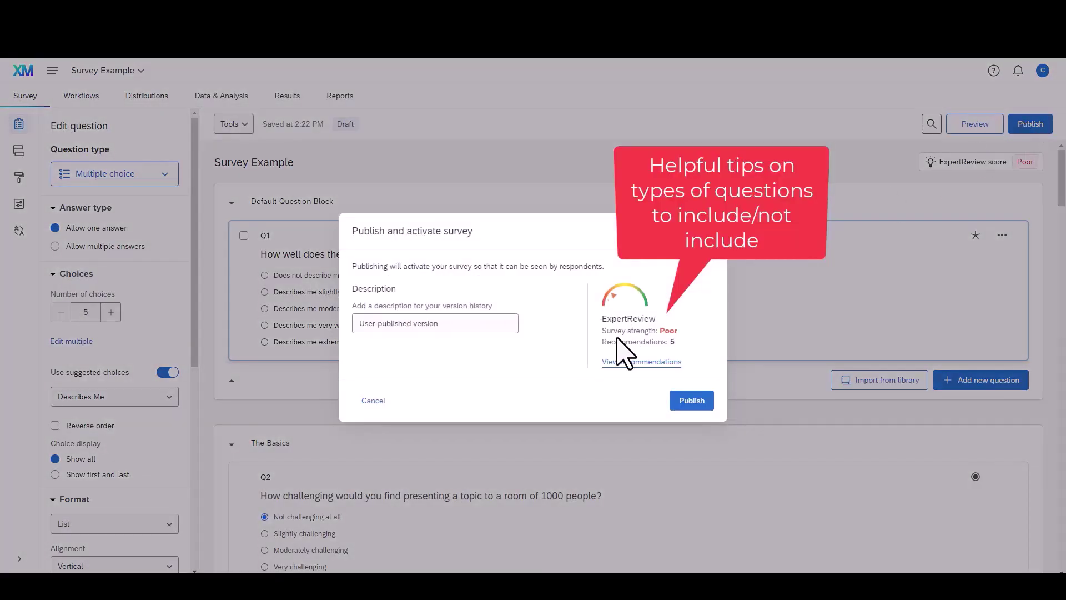
pyautogui.click(610, 362)
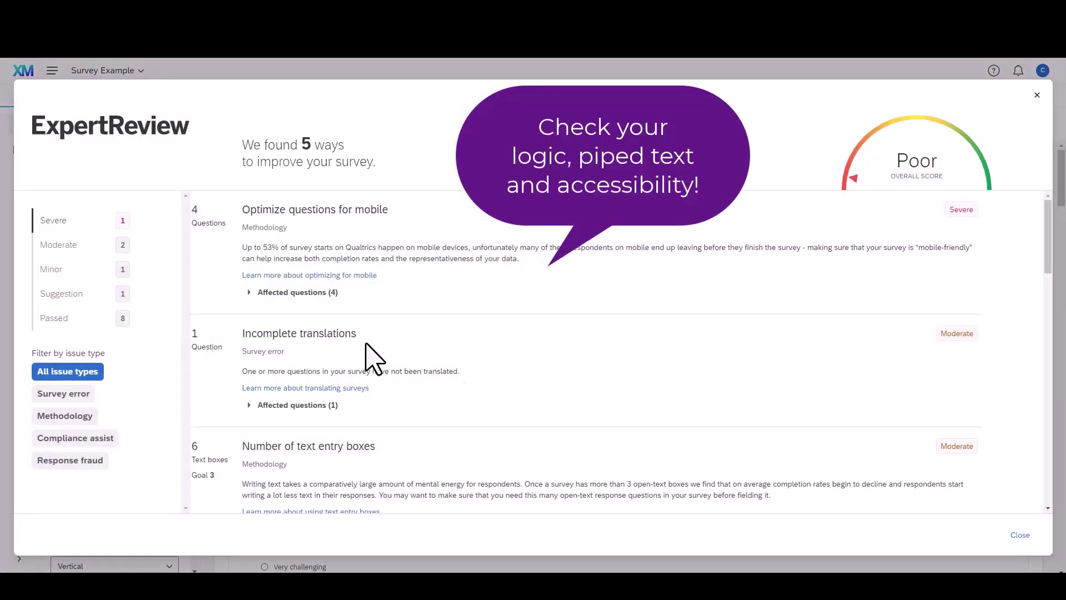
pyautogui.scroll(-4, 381, 364)
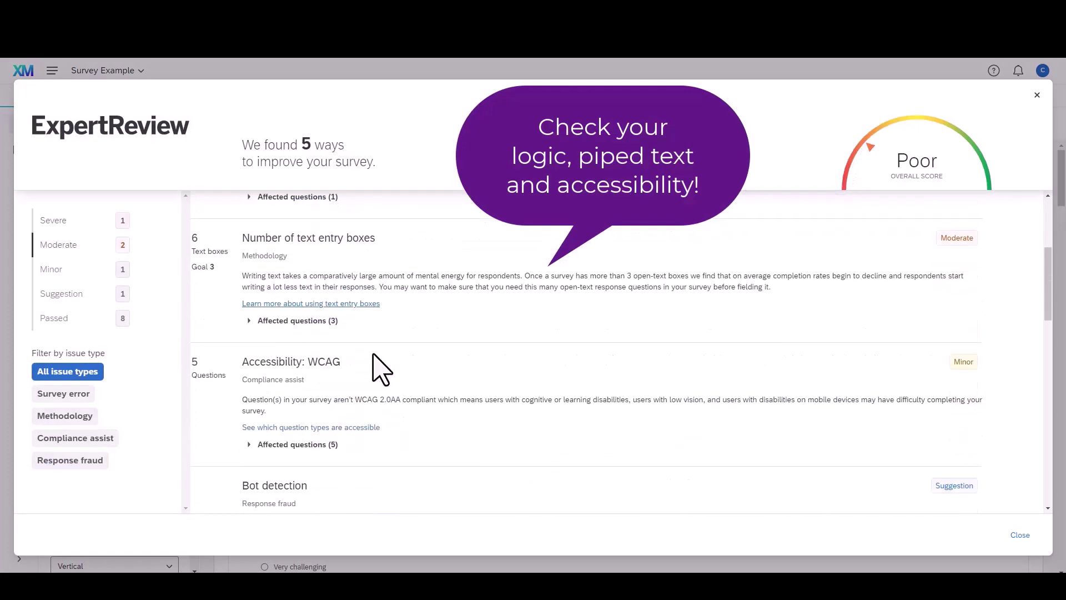
pyautogui.scroll(1, 373, 368)
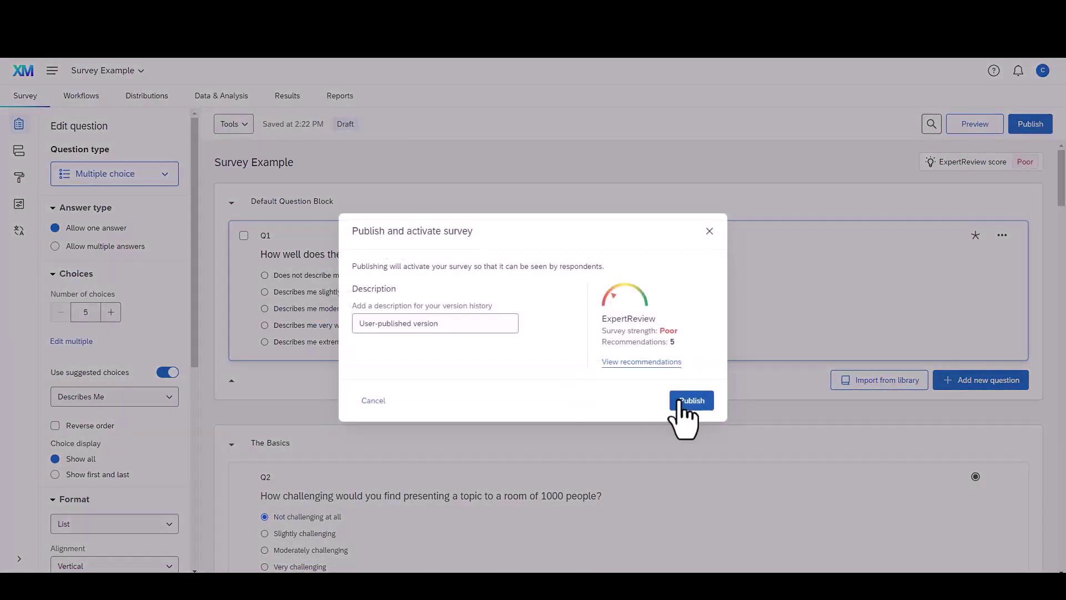
pyautogui.click(683, 401)
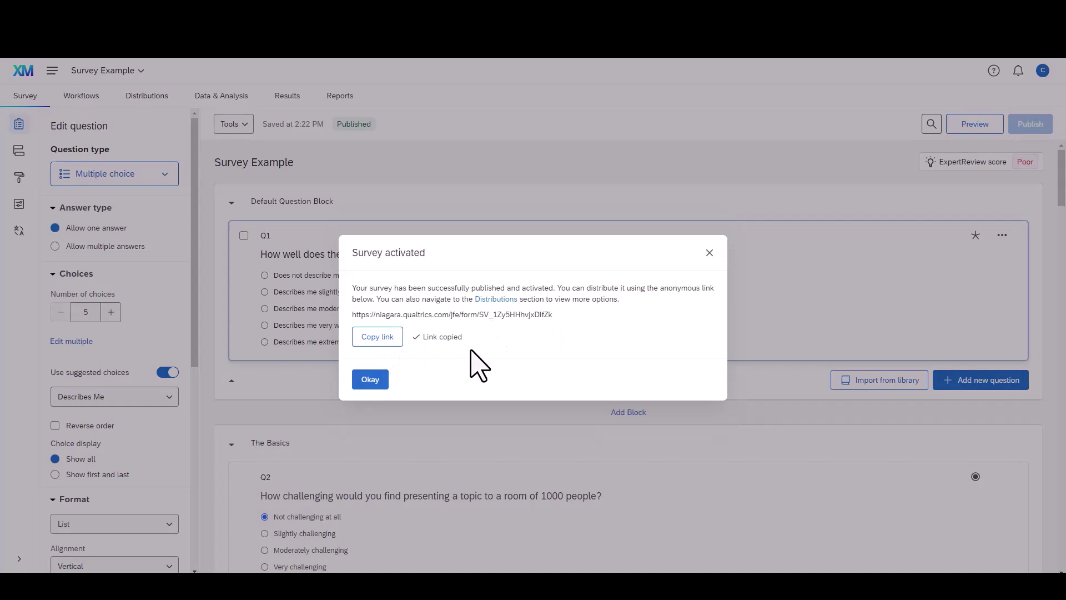
pyautogui.click(372, 381)
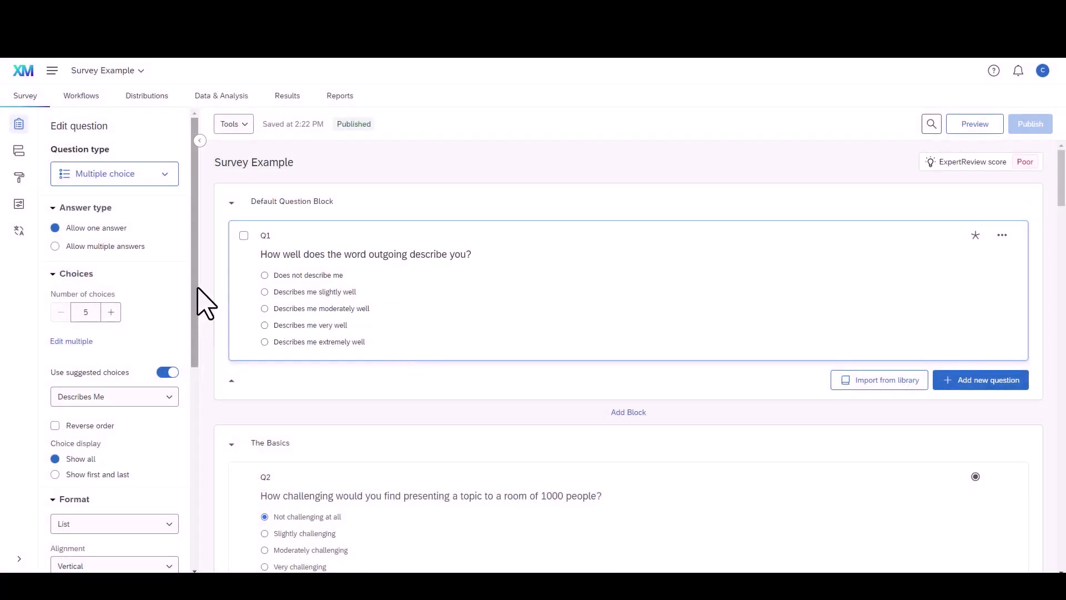
# Step: Set Q1's response requirement to Request response and publish the updated survey
pyautogui.scroll(-3, 202, 302)
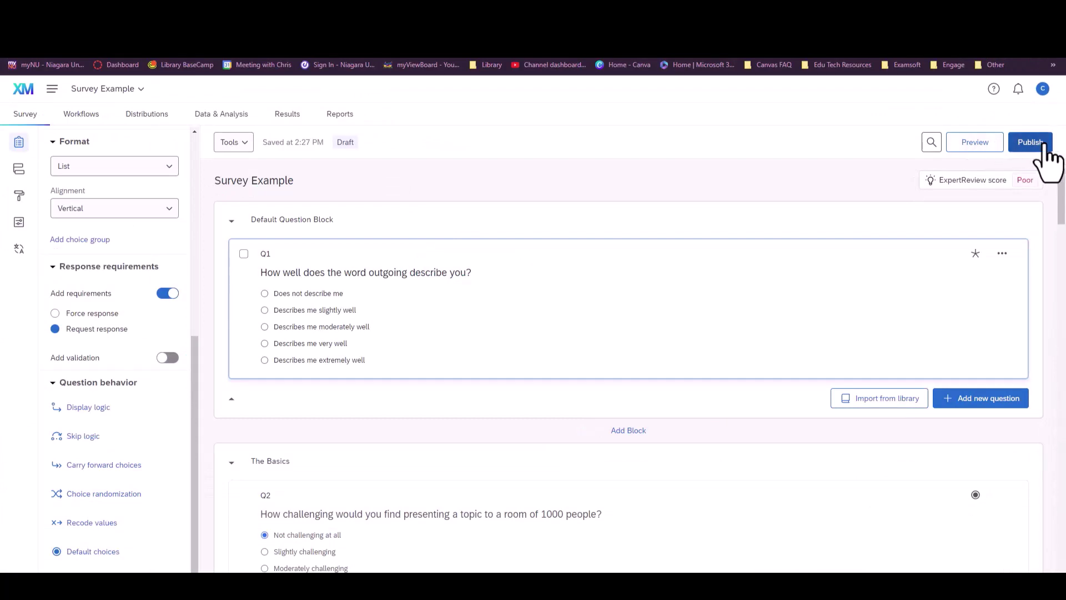
pyautogui.click(1032, 143)
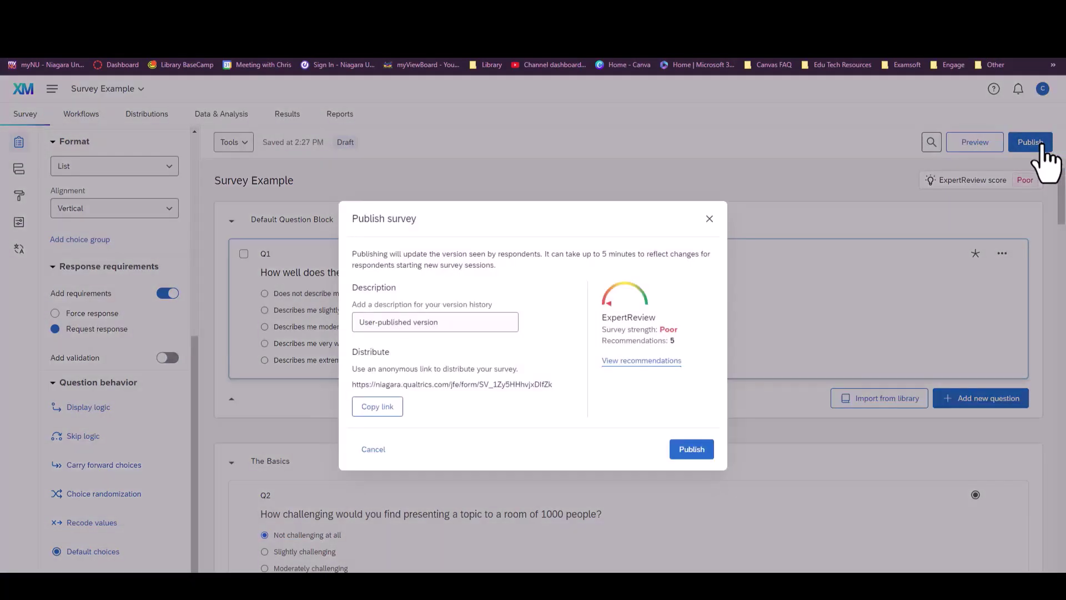
pyautogui.click(688, 451)
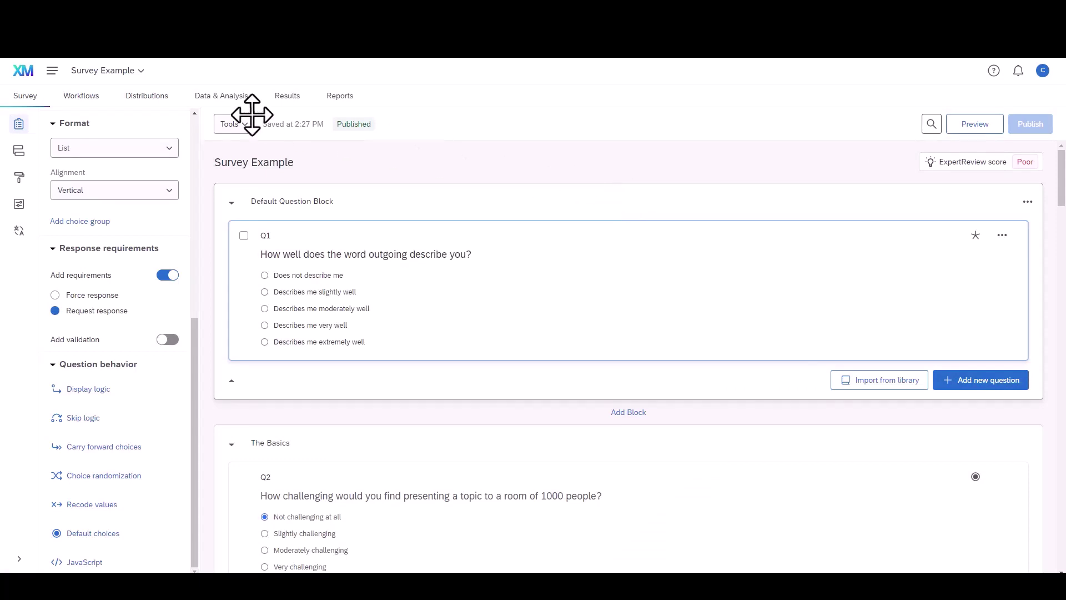
# Step: Examine the email, web and mobile options for distributing the survey
pyautogui.click(152, 100)
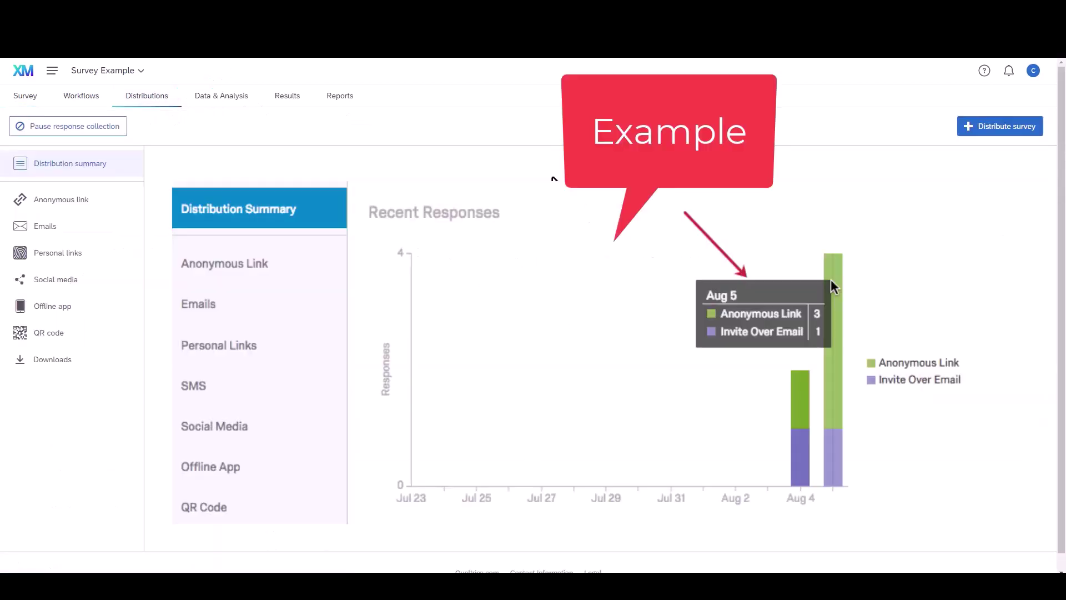
pyautogui.click(1007, 128)
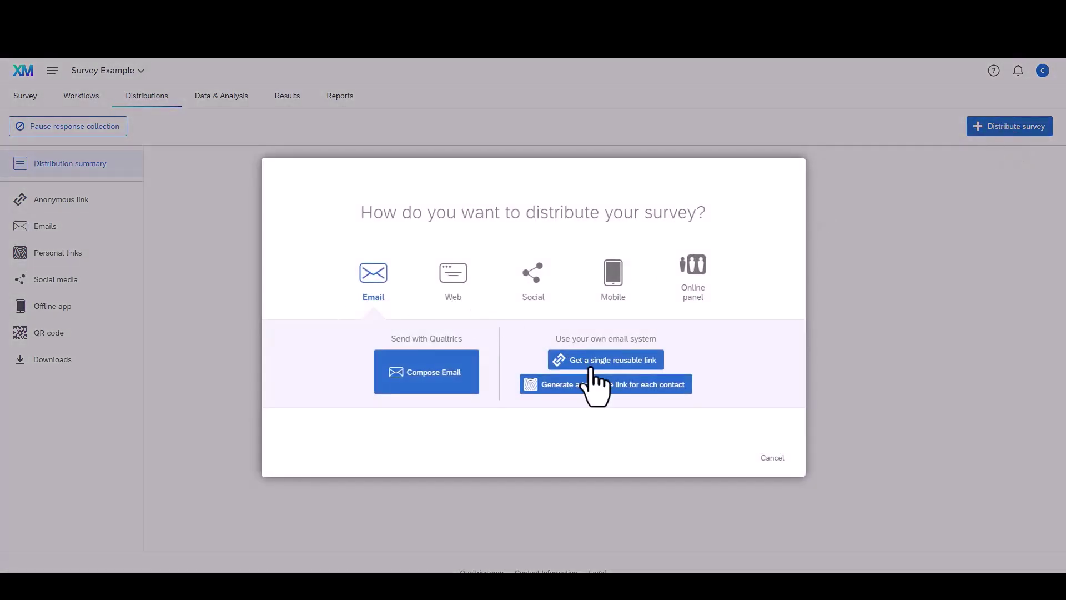
pyautogui.click(453, 277)
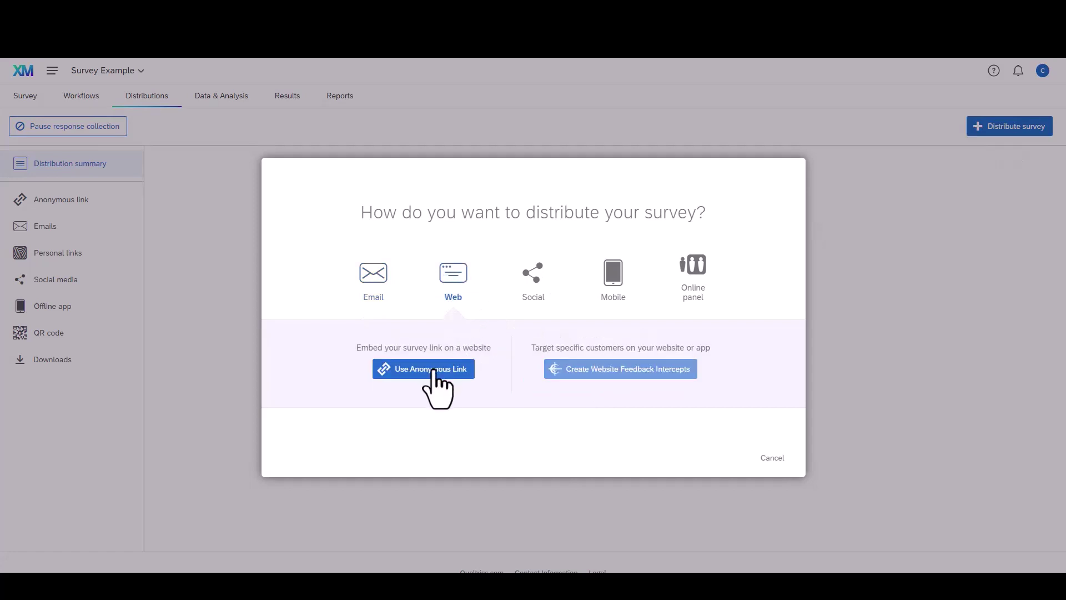
pyautogui.click(625, 284)
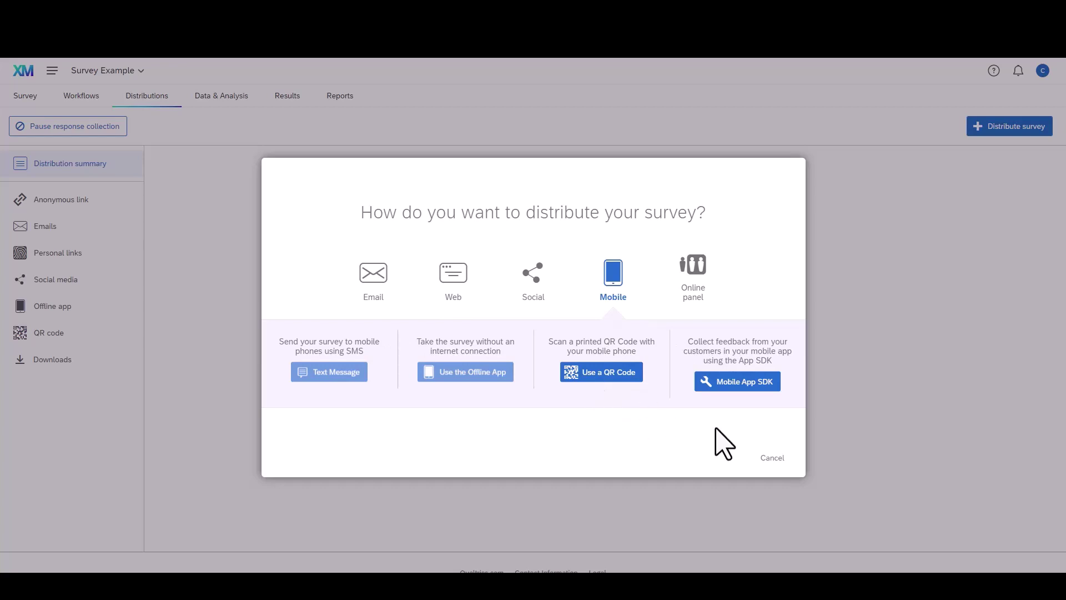
pyautogui.click(773, 458)
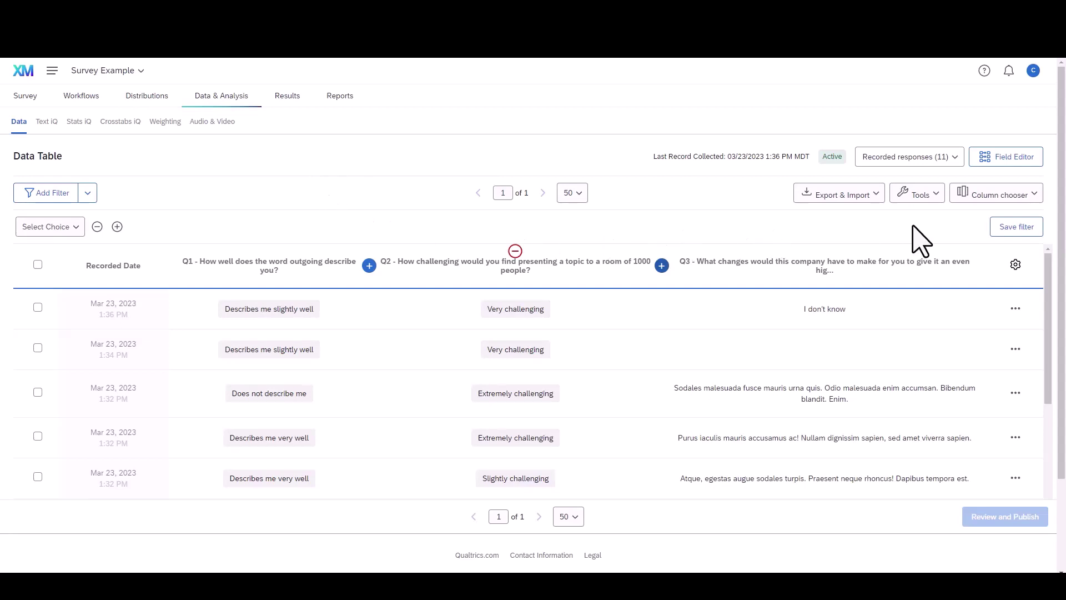
# Step: Add the Q10 technology use column to the response data table and remove the Q2 column
pyautogui.click(1016, 196)
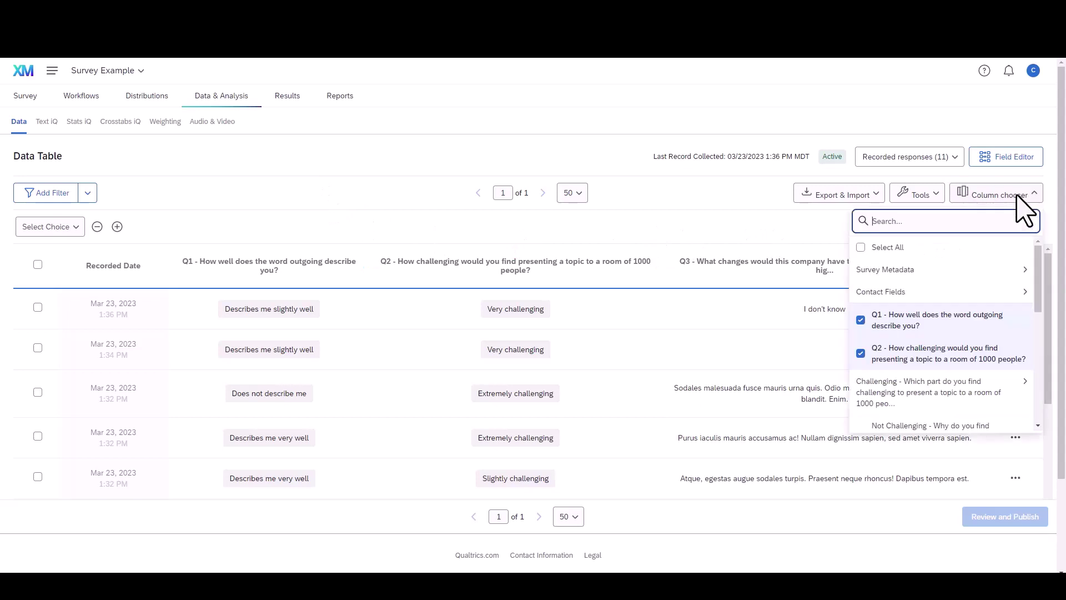
pyautogui.scroll(-2, 963, 327)
pyautogui.scroll(-4, 963, 328)
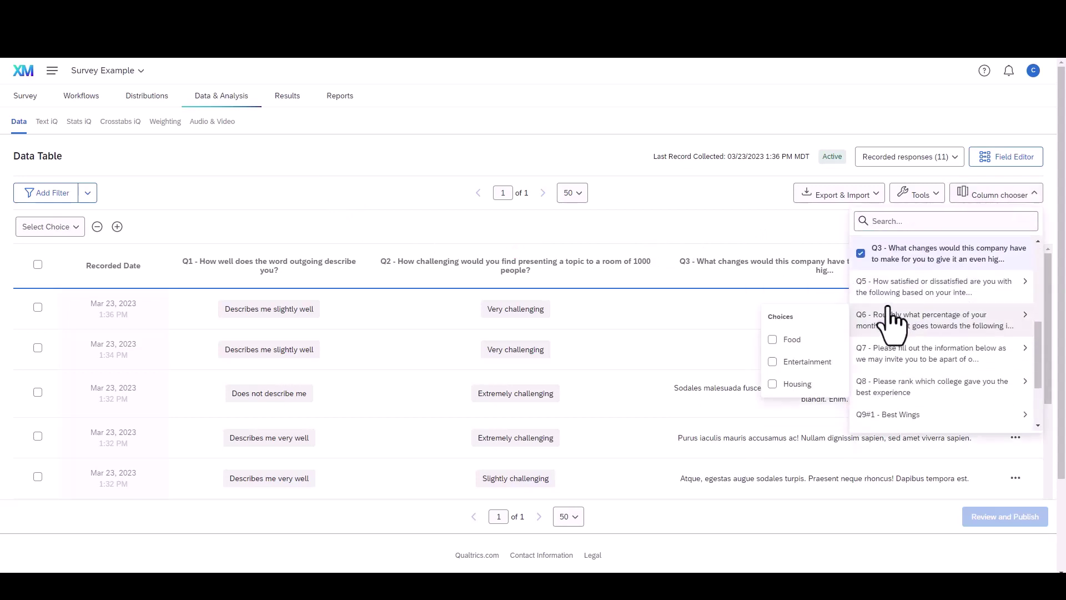
pyautogui.scroll(-3, 891, 319)
pyautogui.moveTo(894, 310)
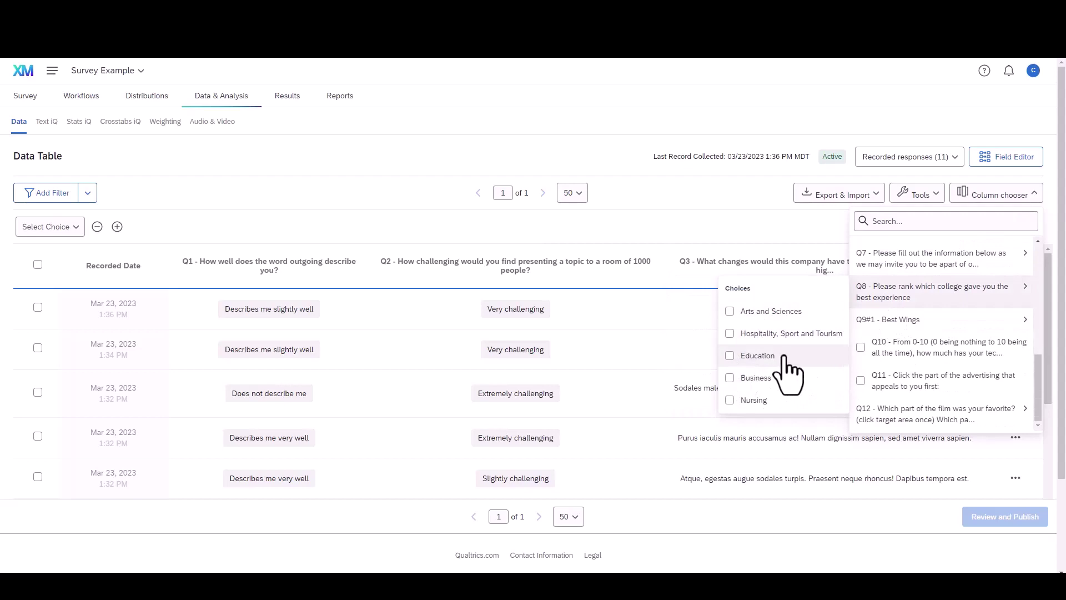
pyautogui.scroll(-1, 861, 333)
pyautogui.click(860, 292)
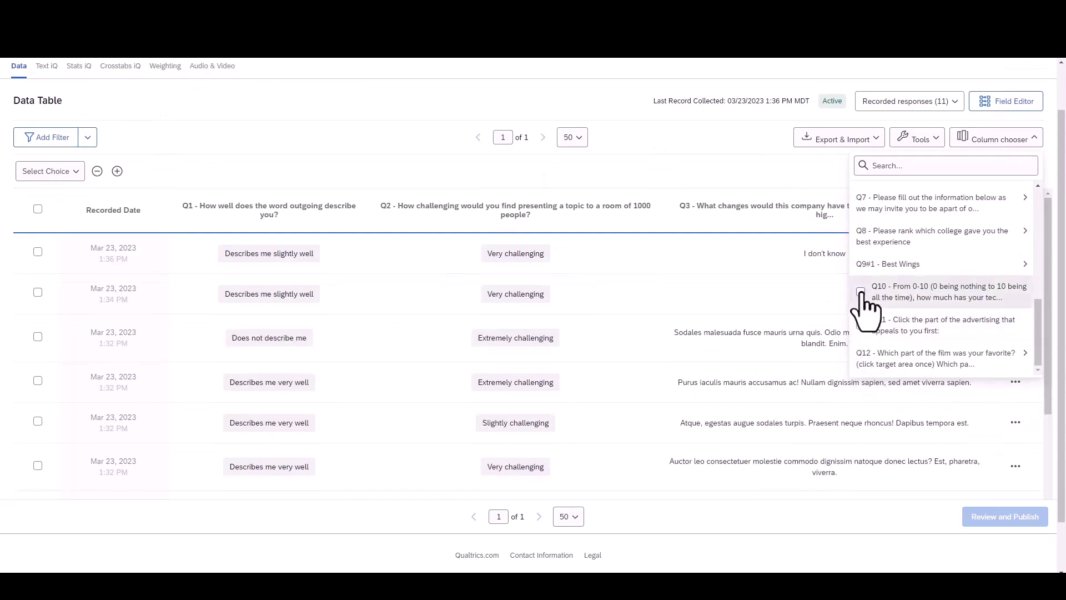
pyautogui.click(705, 155)
pyautogui.scroll(1, 743, 214)
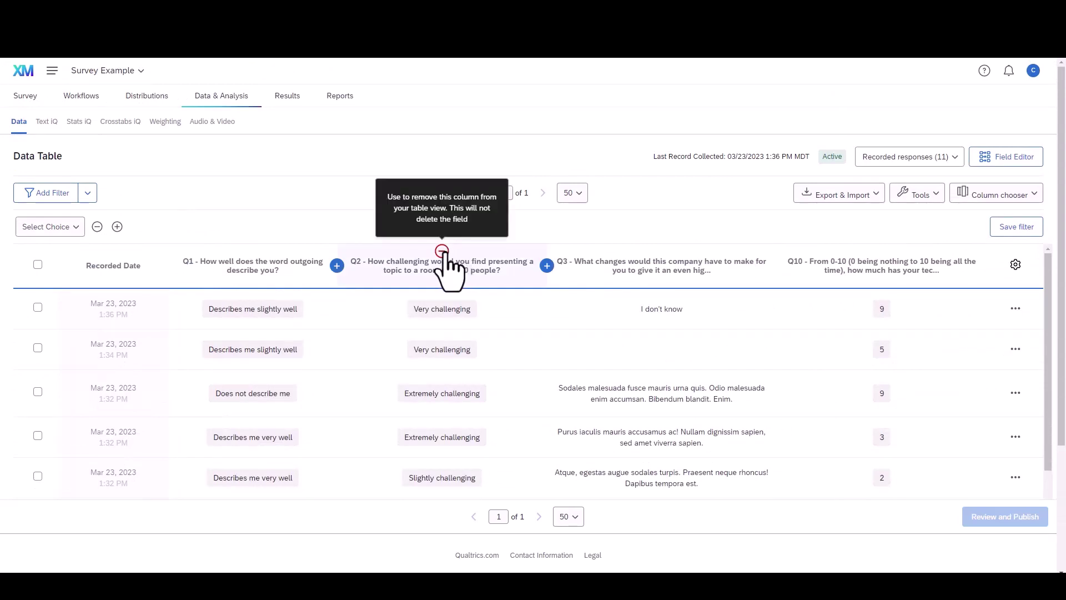
pyautogui.click(442, 251)
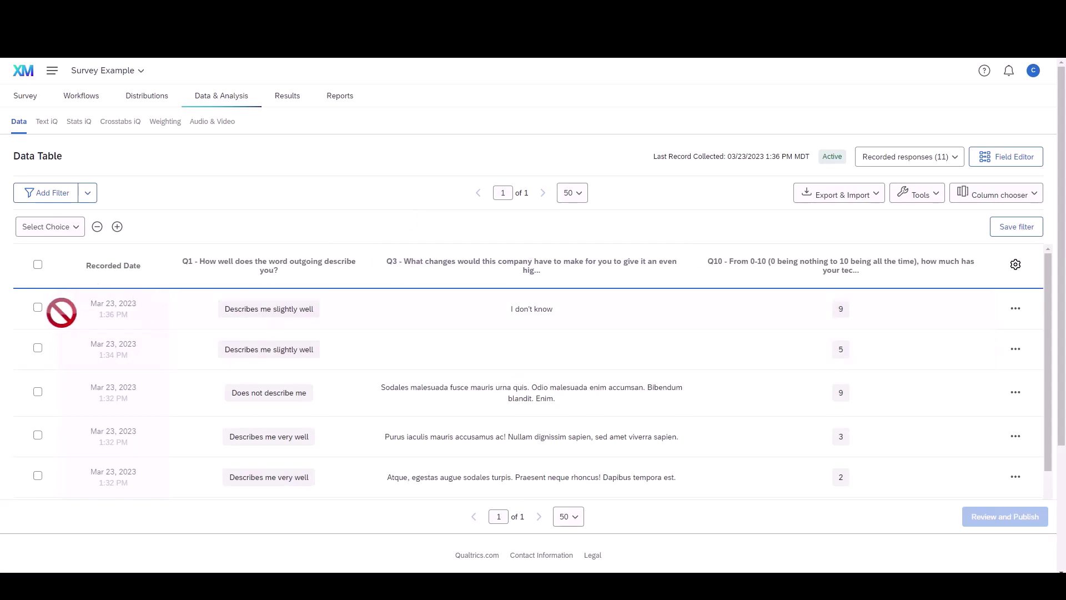
pyautogui.click(38, 307)
pyautogui.click(37, 372)
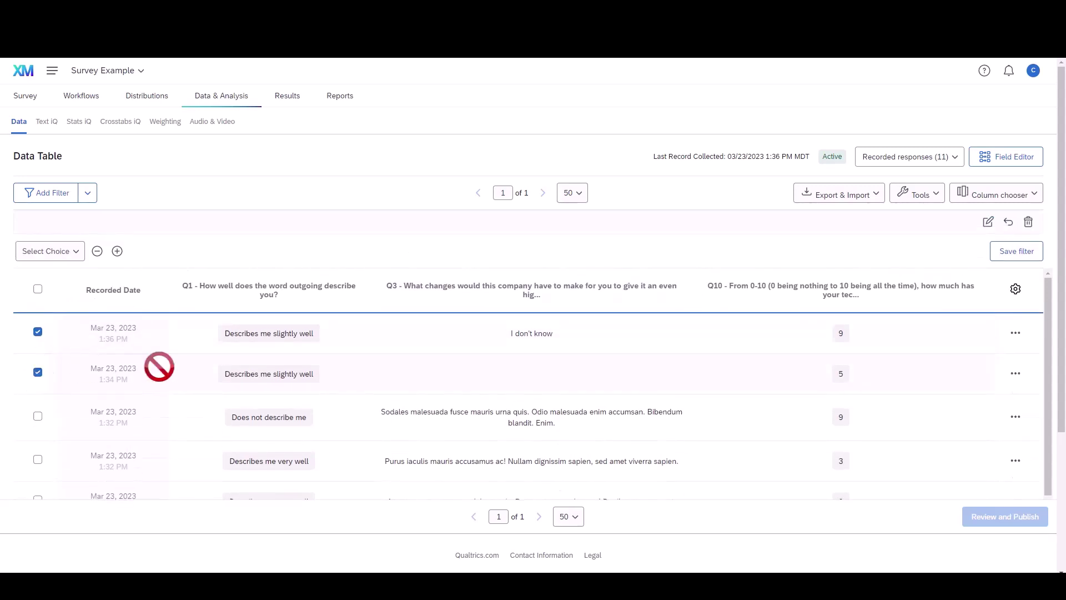
pyautogui.click(1028, 223)
pyautogui.click(427, 323)
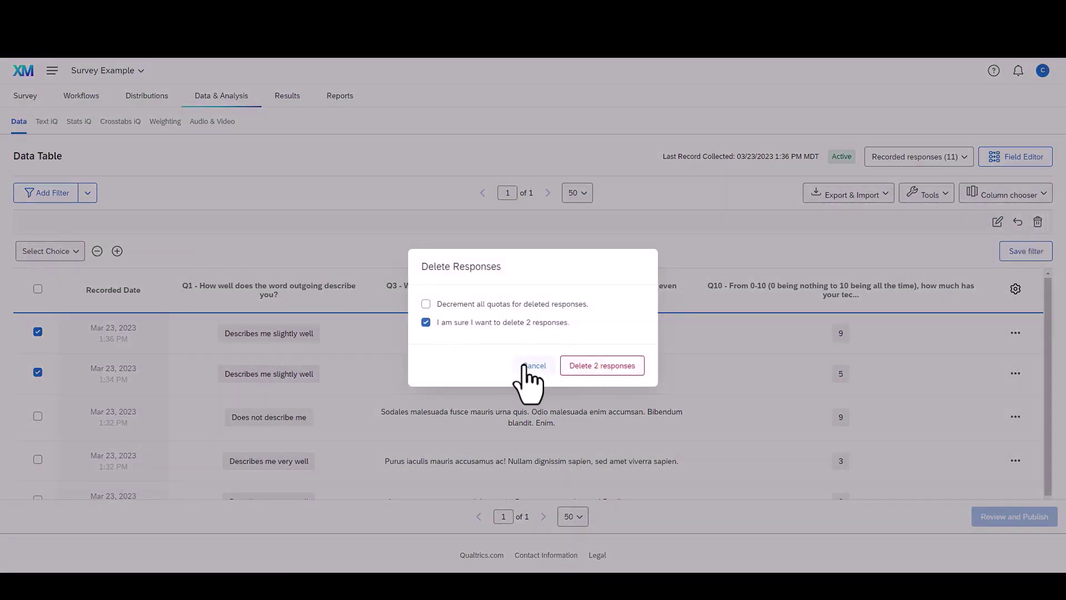
pyautogui.click(530, 366)
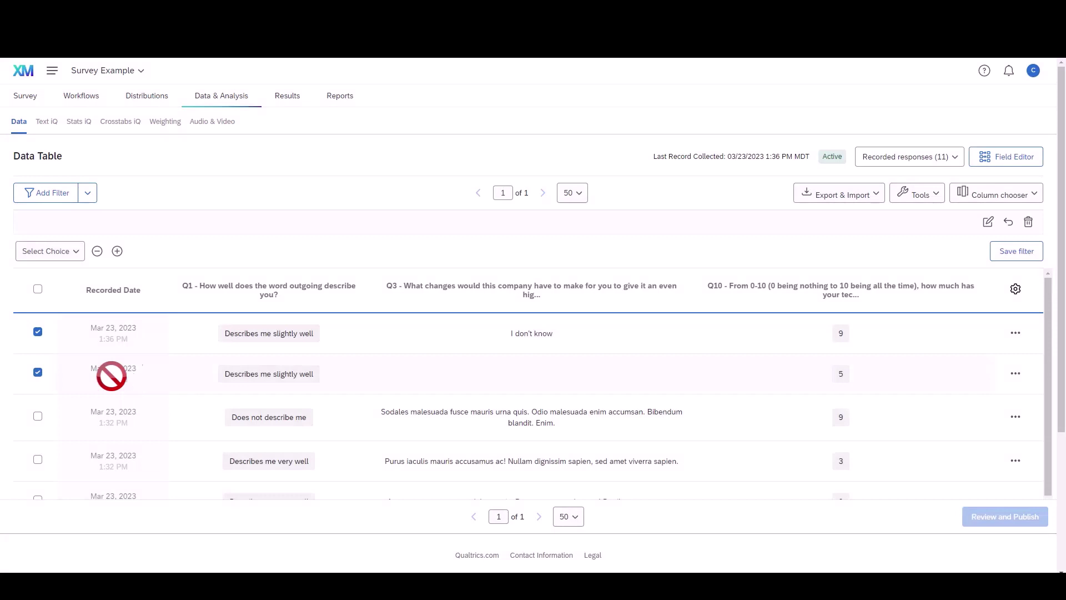
pyautogui.click(38, 372)
pyautogui.click(38, 331)
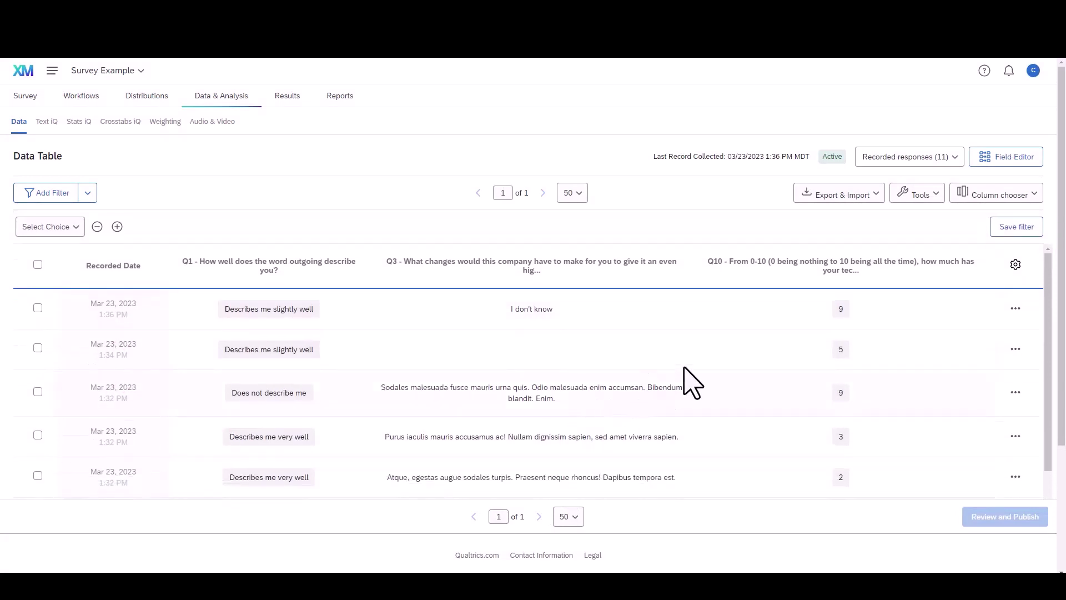
# Step: Examine the CSV export options for the response data without all fields included, and cancel the download
pyautogui.click(876, 207)
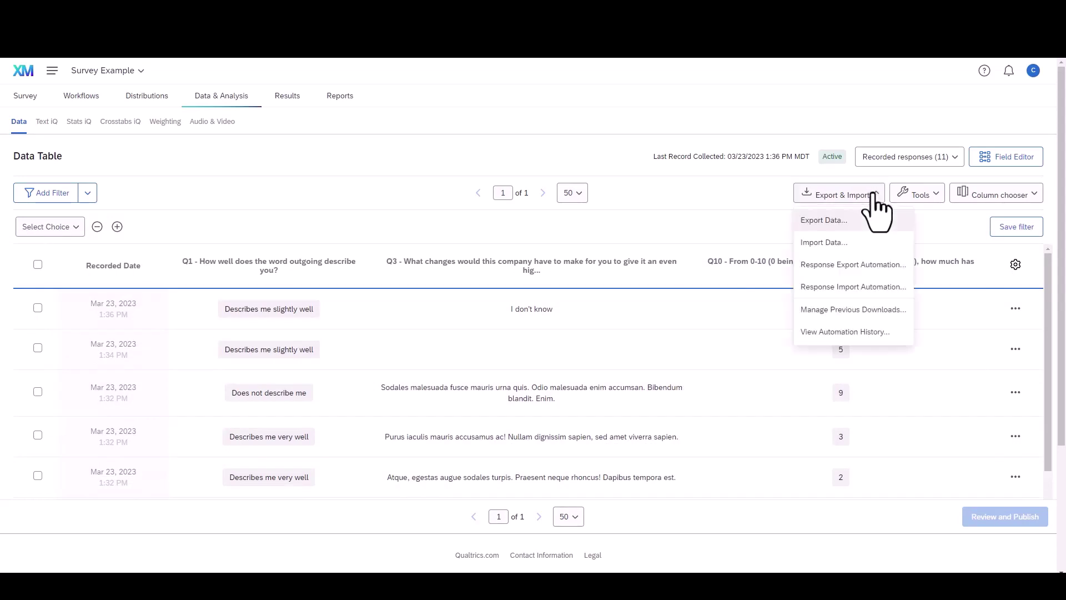
pyautogui.click(834, 222)
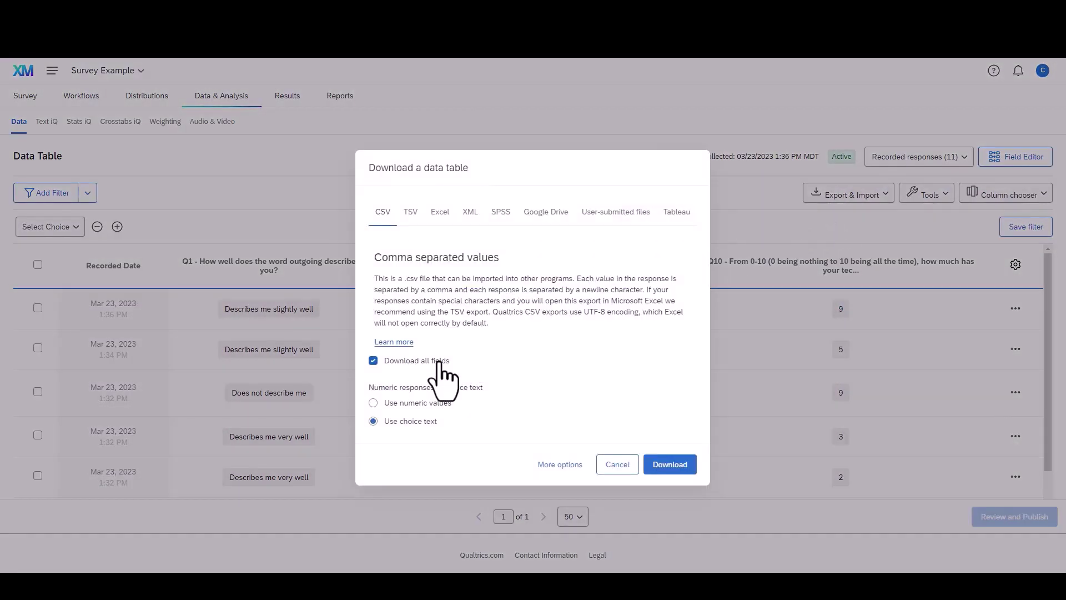
pyautogui.click(374, 362)
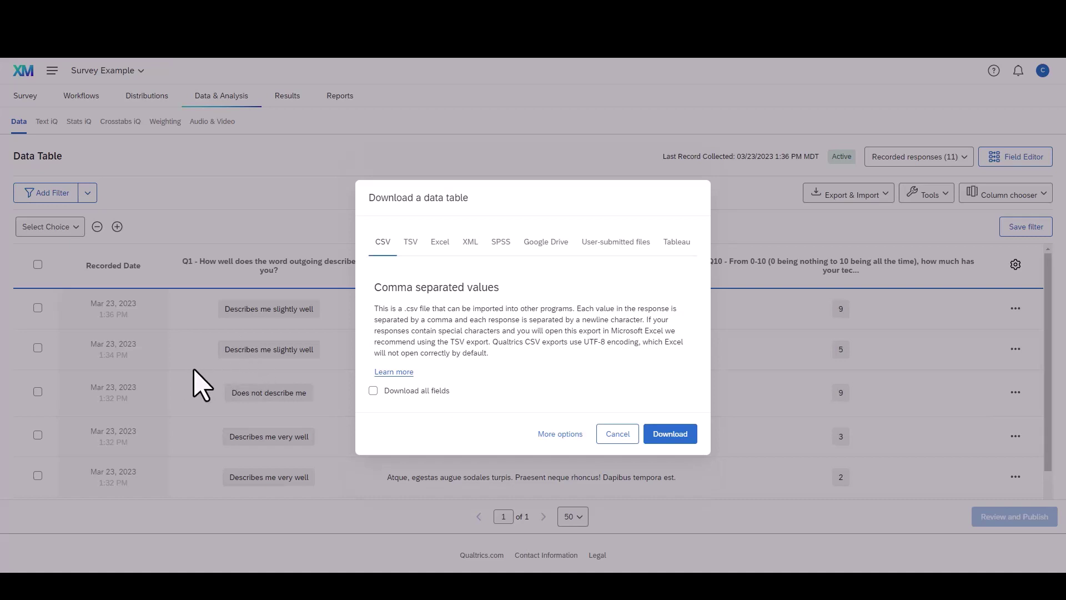
pyautogui.click(618, 434)
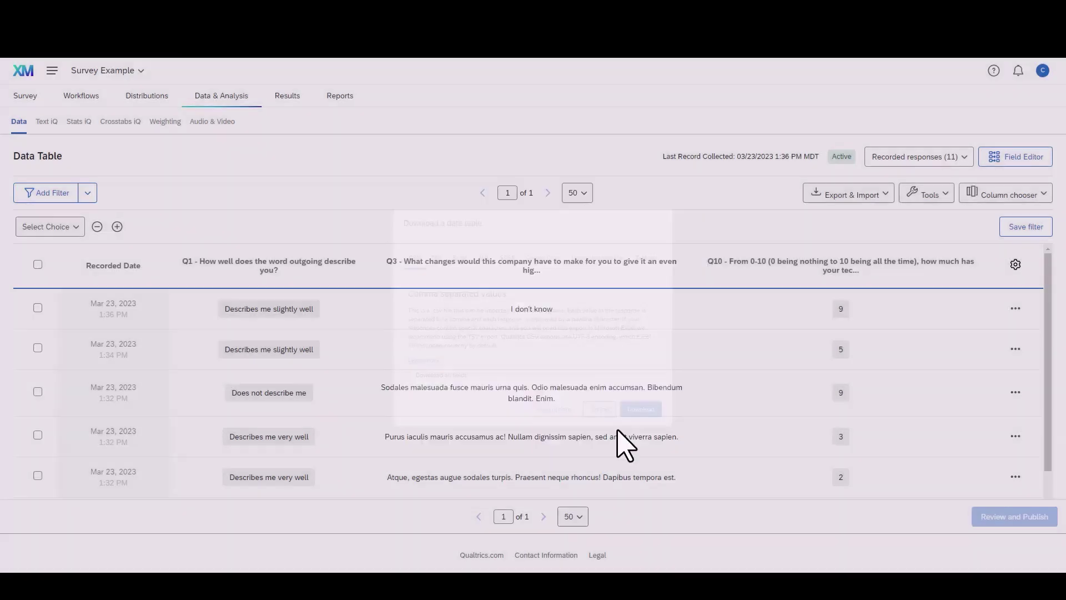
# Step: Review the charts and tables for every survey question on Page 1 of the results dashboard
pyautogui.click(287, 105)
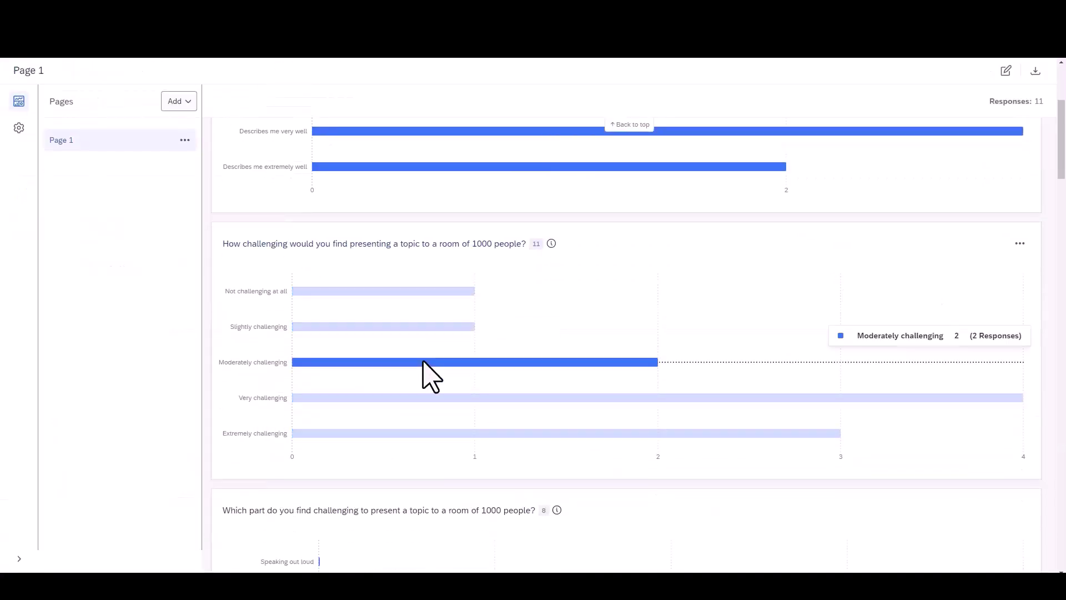
pyautogui.scroll(-3, 423, 364)
pyautogui.scroll(-20, 416, 453)
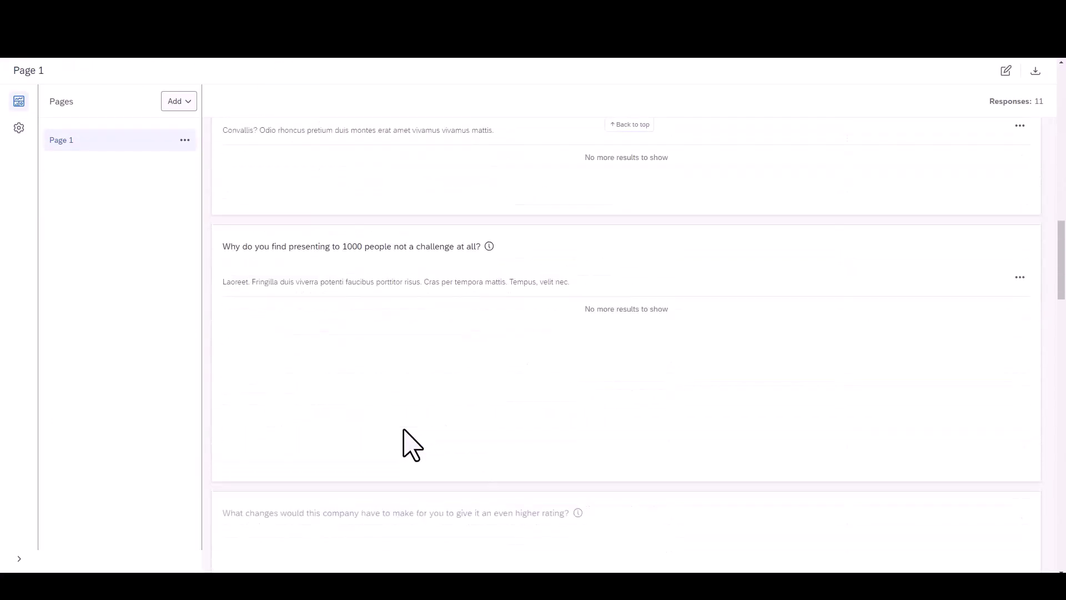
pyautogui.scroll(-4, 405, 438)
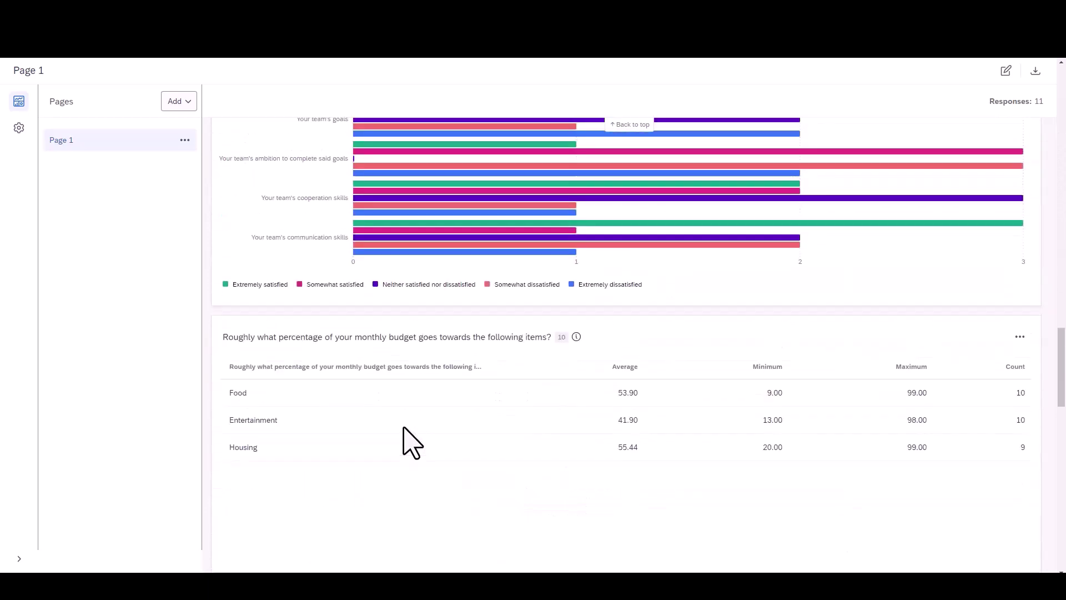
pyautogui.scroll(2, 405, 388)
pyautogui.scroll(-15, 416, 340)
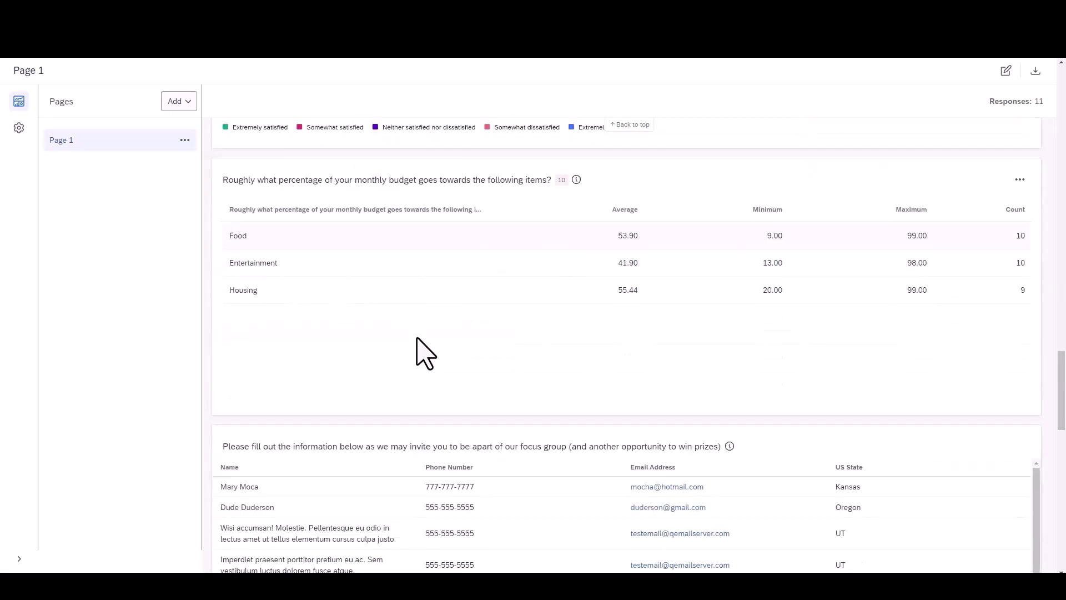
pyautogui.scroll(-5, 417, 349)
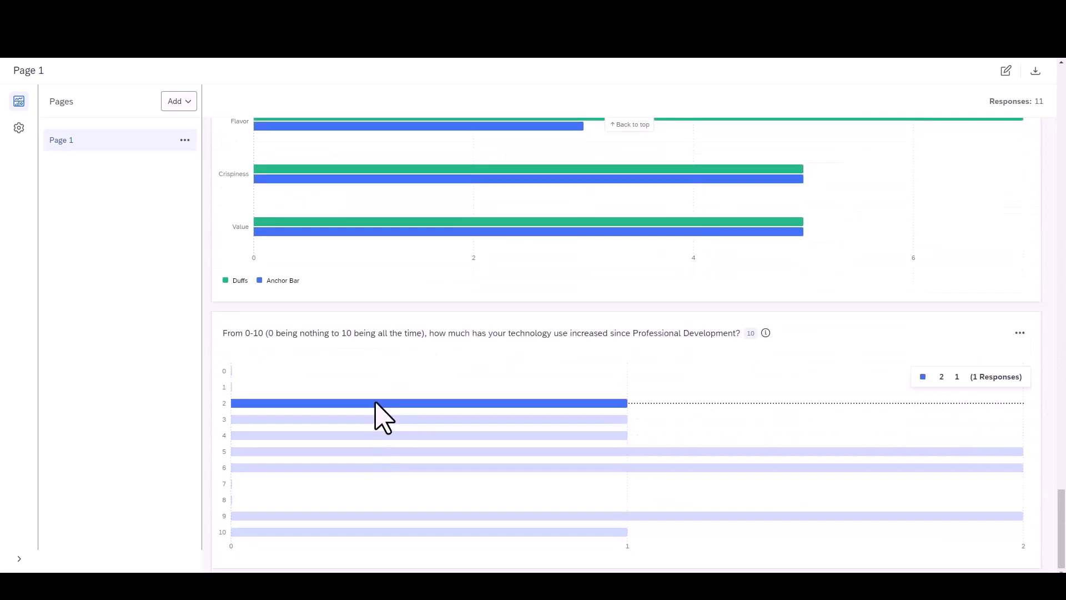
pyautogui.moveTo(1059, 509); pyautogui.dragTo(1018, 207)
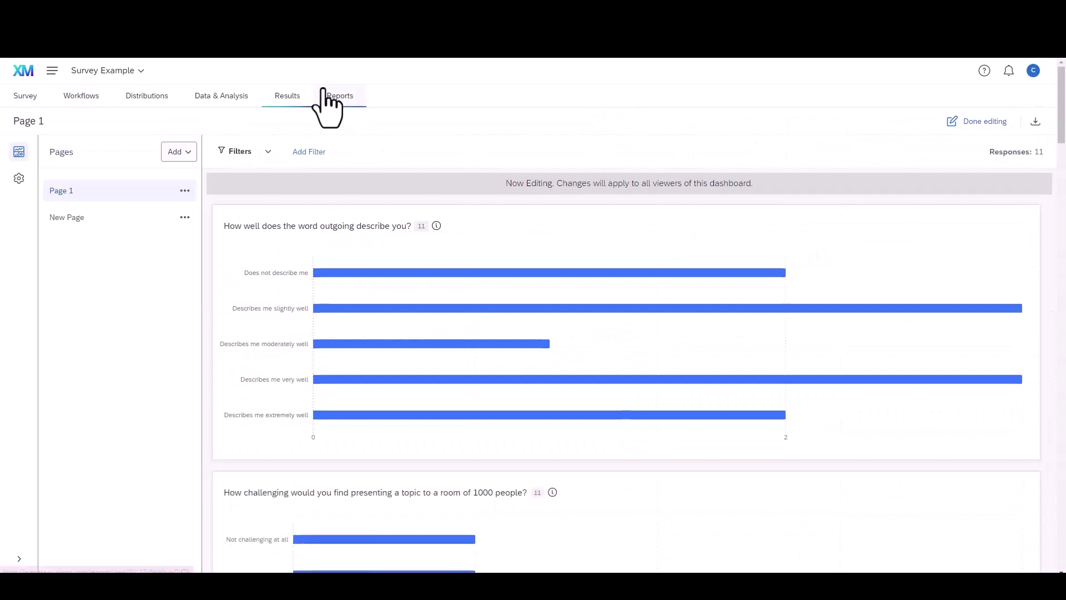
# Step: Create a new report named Test Report in Letter size with portrait orientation
pyautogui.click(327, 96)
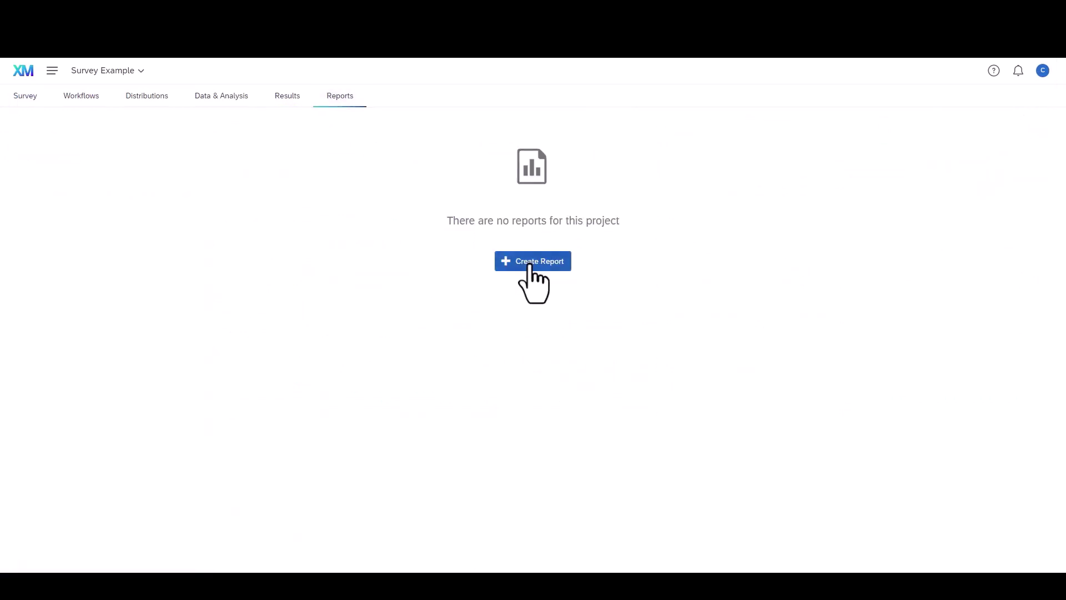
pyautogui.click(533, 265)
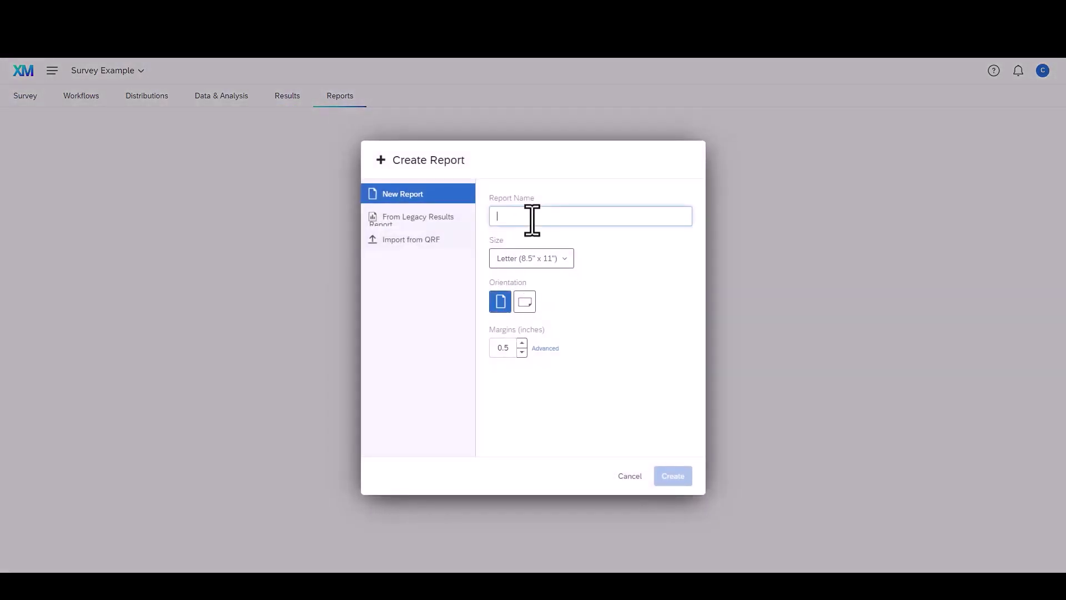
pyautogui.write('Test Report')
pyautogui.click(673, 478)
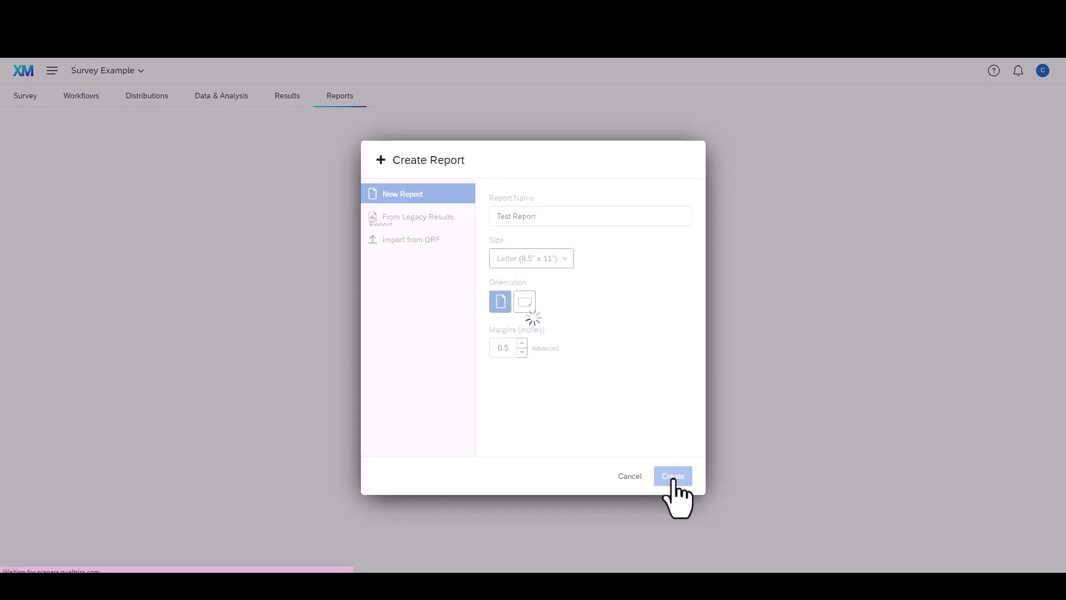
# Step: Insert the Q5 satisfaction question with all choices on the report's first page
pyautogui.click(448, 236)
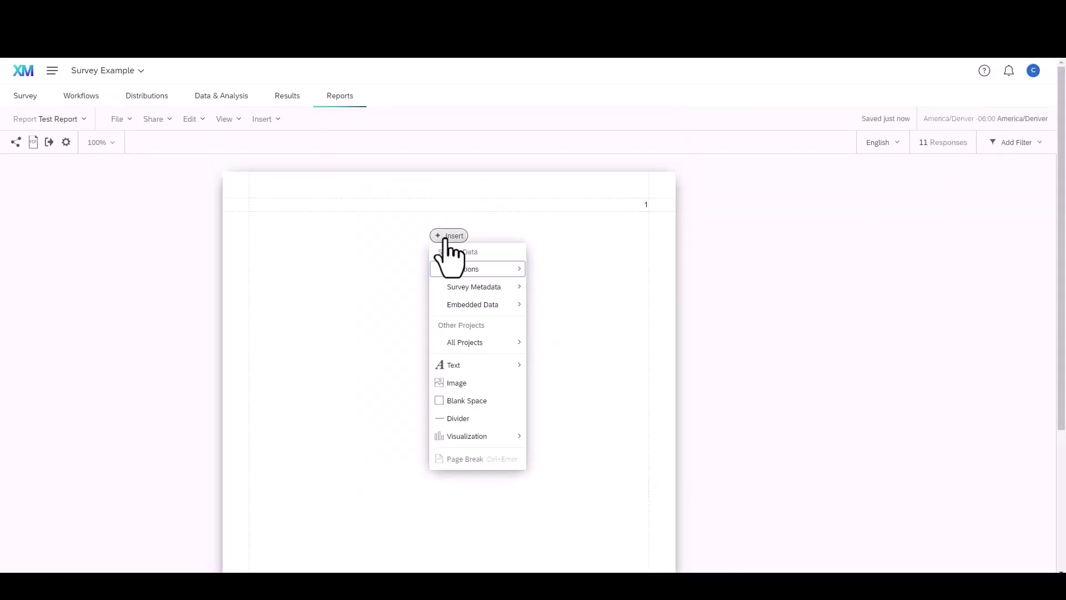
pyautogui.click(451, 268)
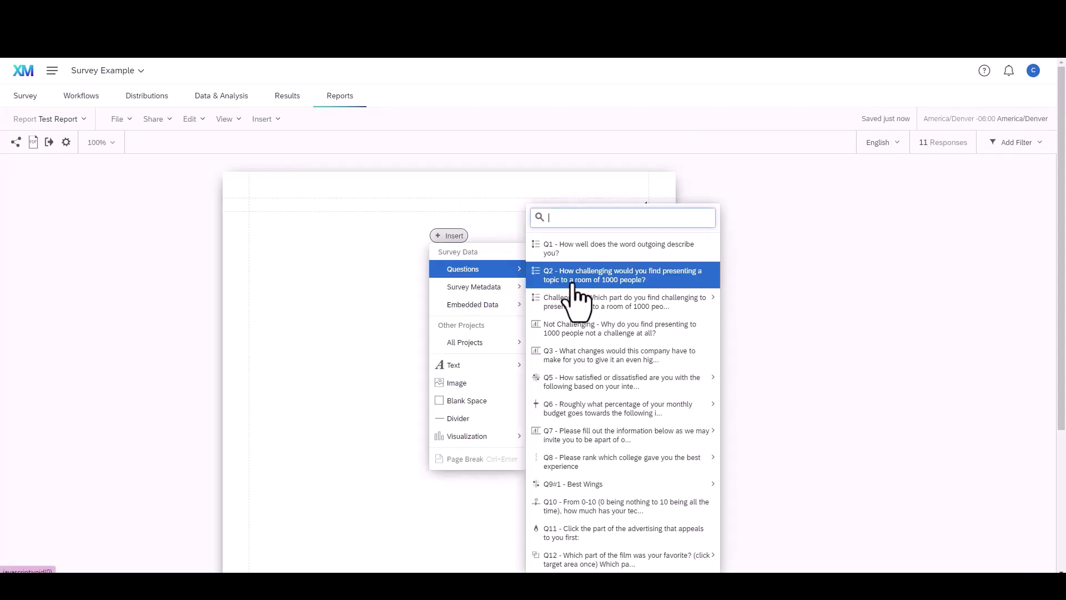
pyautogui.click(644, 307)
pyautogui.scroll(-1, 646, 315)
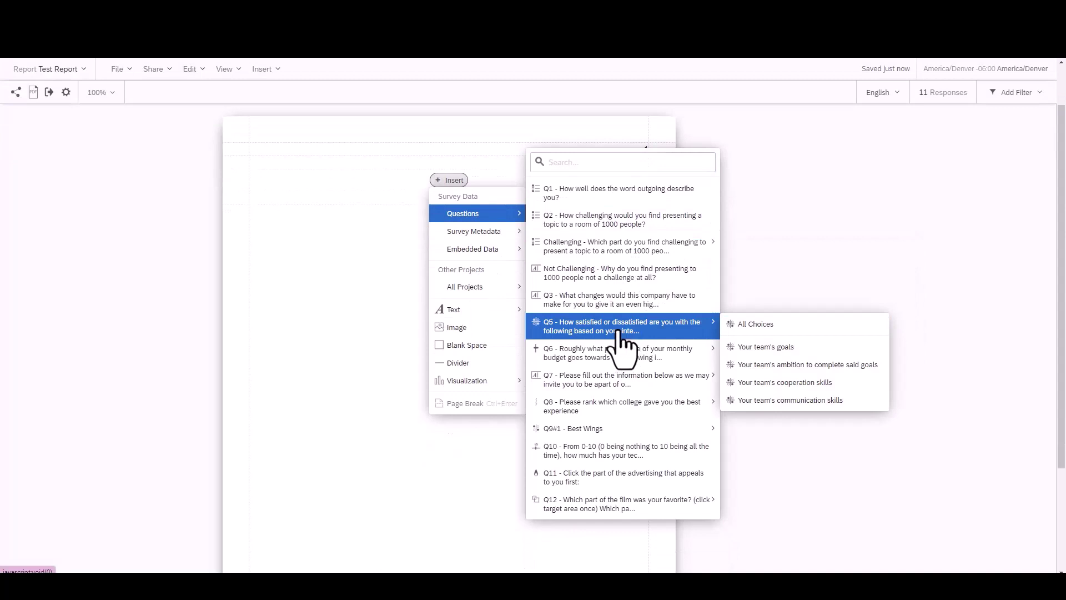
pyautogui.click(736, 328)
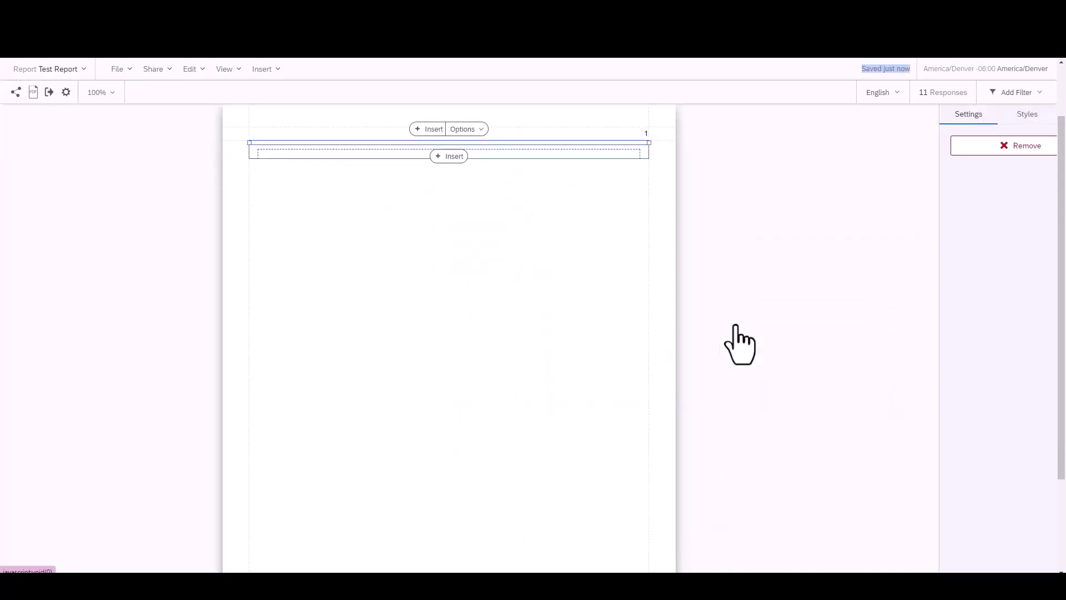
pyautogui.scroll(1, 499, 389)
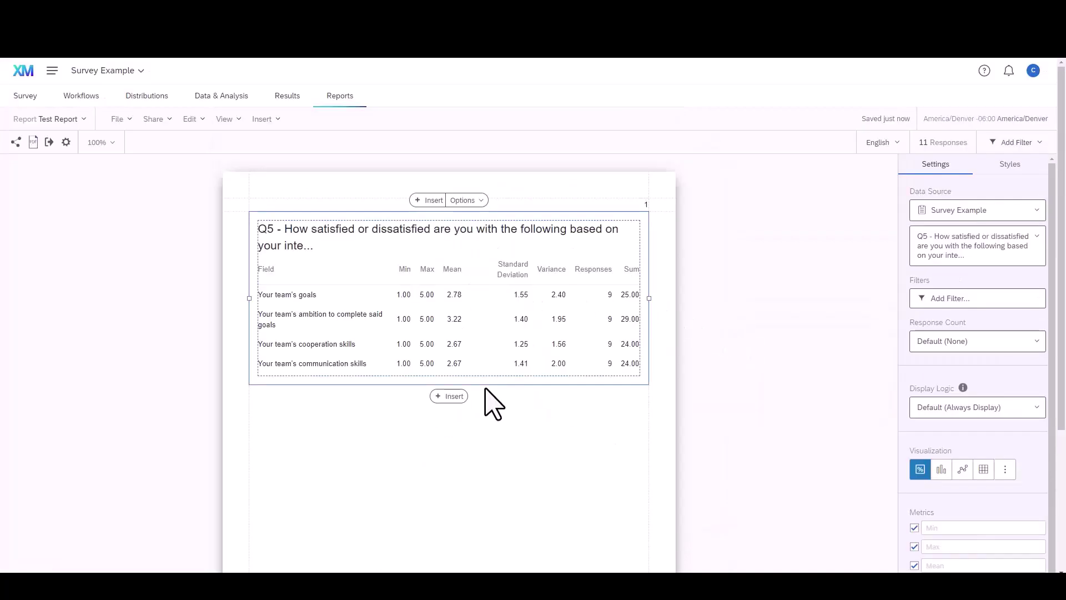
# Step: Try a bar chart and a line chart for Q5, settling on a pie chart as its visualization
pyautogui.click(941, 469)
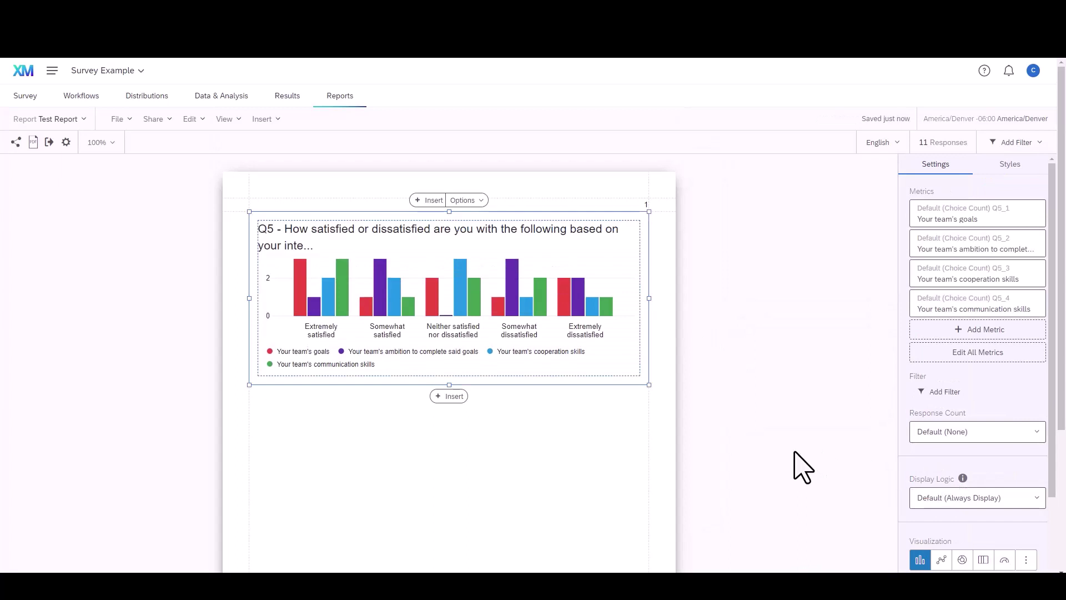
pyautogui.scroll(-2, 977, 536)
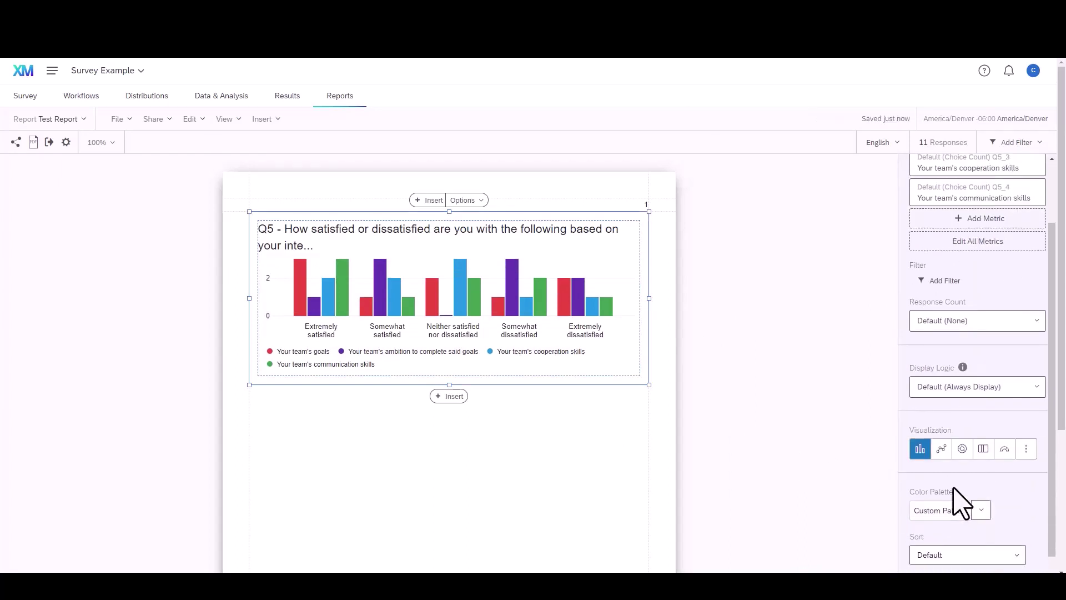
pyautogui.click(942, 455)
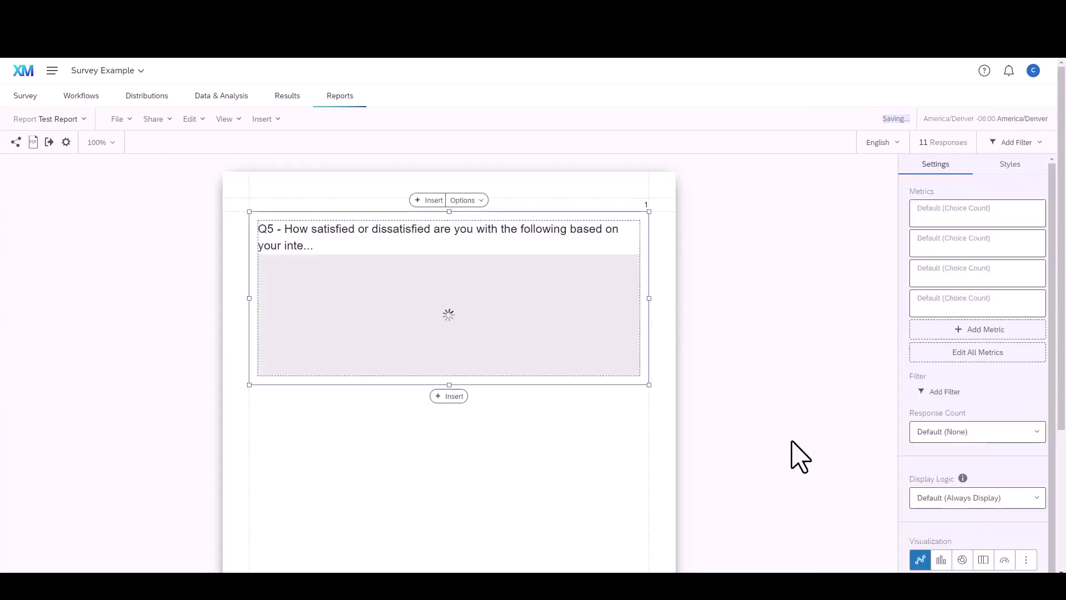
pyautogui.scroll(-3, 785, 457)
pyautogui.click(962, 507)
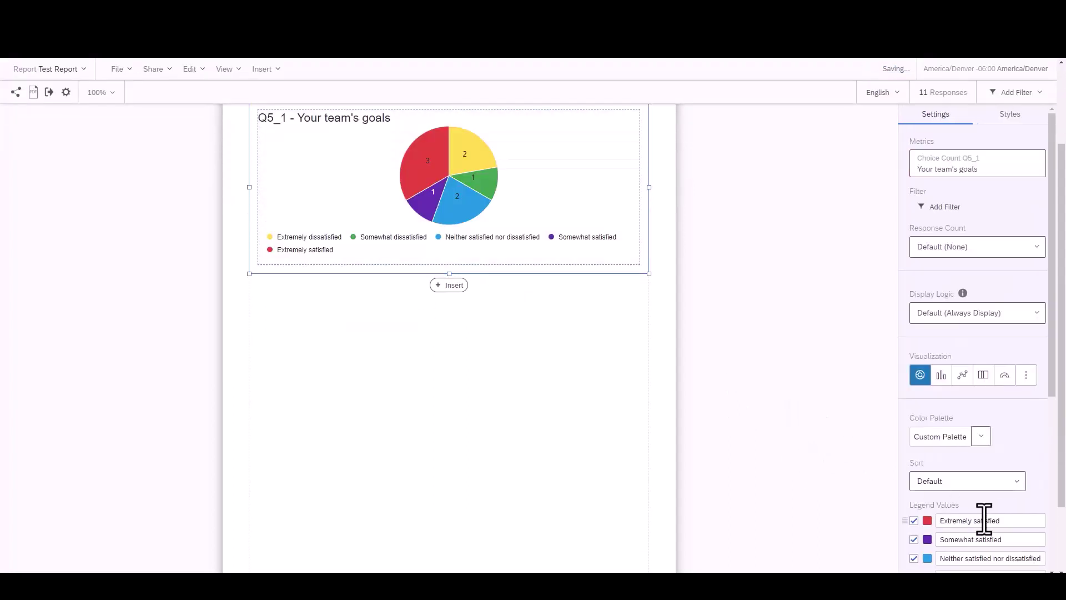
# Step: Hide the Extremely satisfied and Somewhat satisfied values from the pie chart
pyautogui.scroll(-3, 944, 411)
pyautogui.click(912, 354)
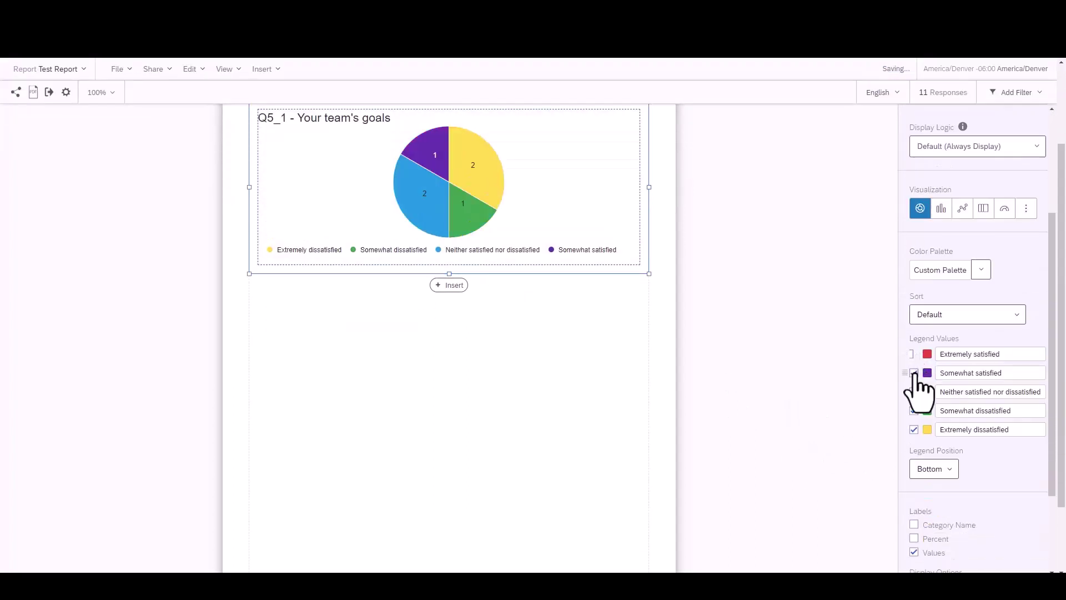
pyautogui.click(914, 373)
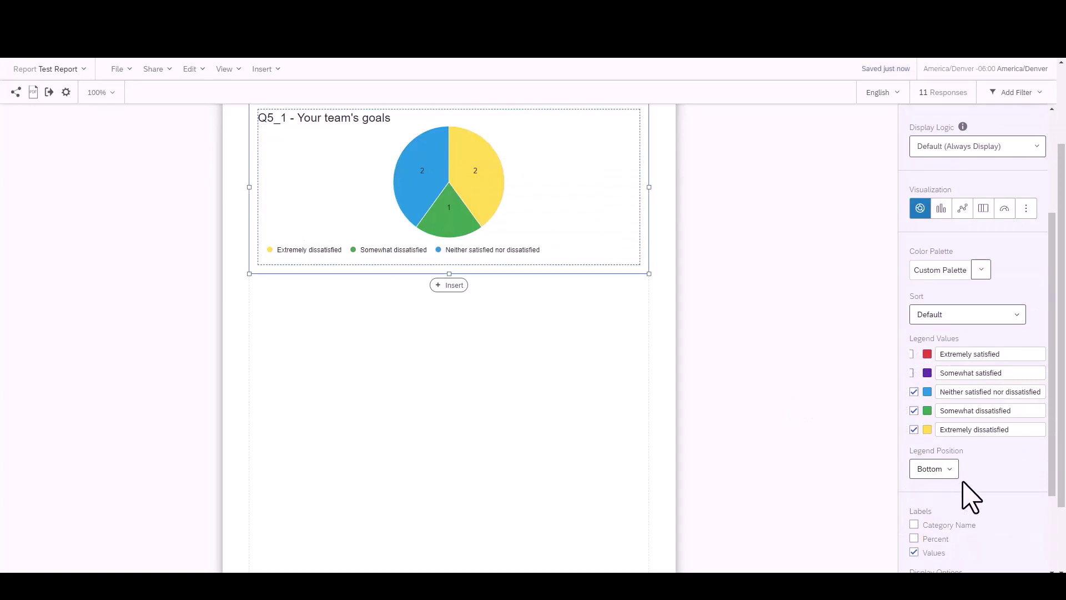
# Step: Set the pie chart's legend position to Top and add percent labels to the slices
pyautogui.click(950, 472)
pyautogui.click(921, 508)
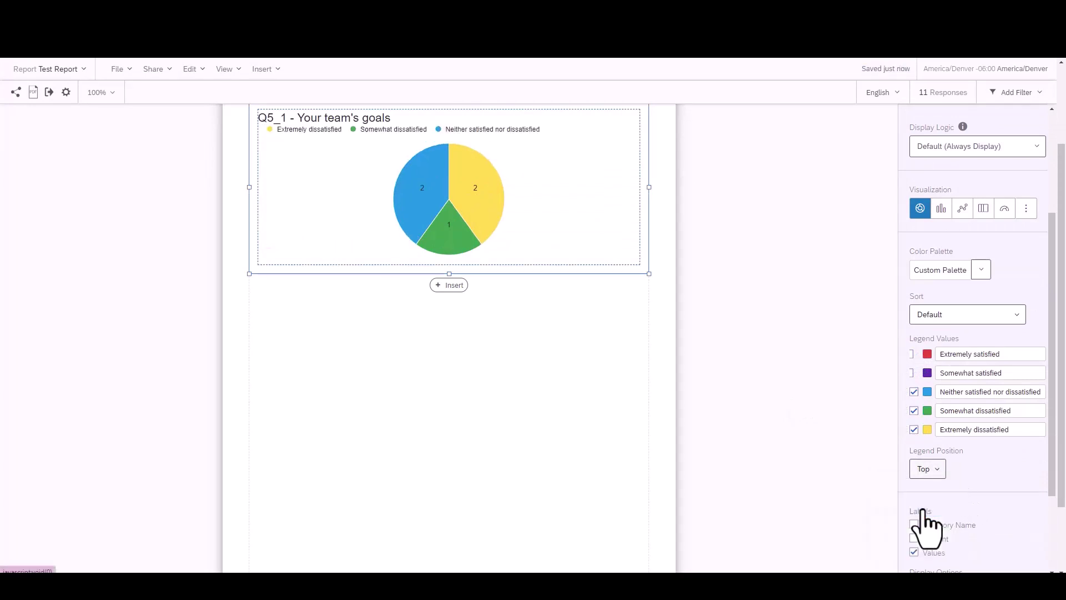
pyautogui.scroll(-1, 995, 451)
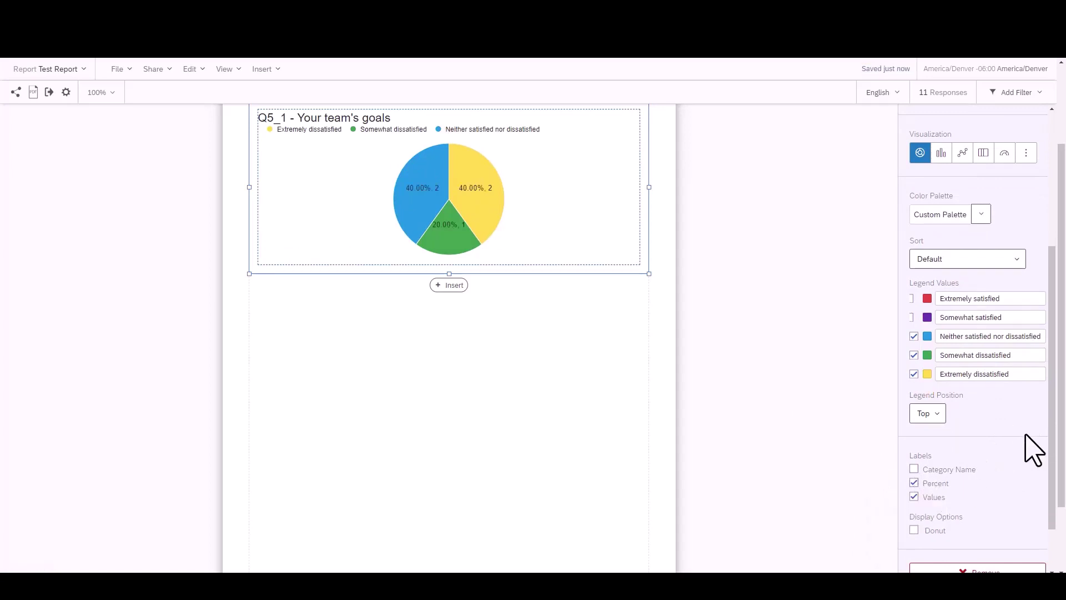
# Step: Restore the Extremely satisfied and Somewhat satisfied values in the pie chart
pyautogui.scroll(3, 1018, 447)
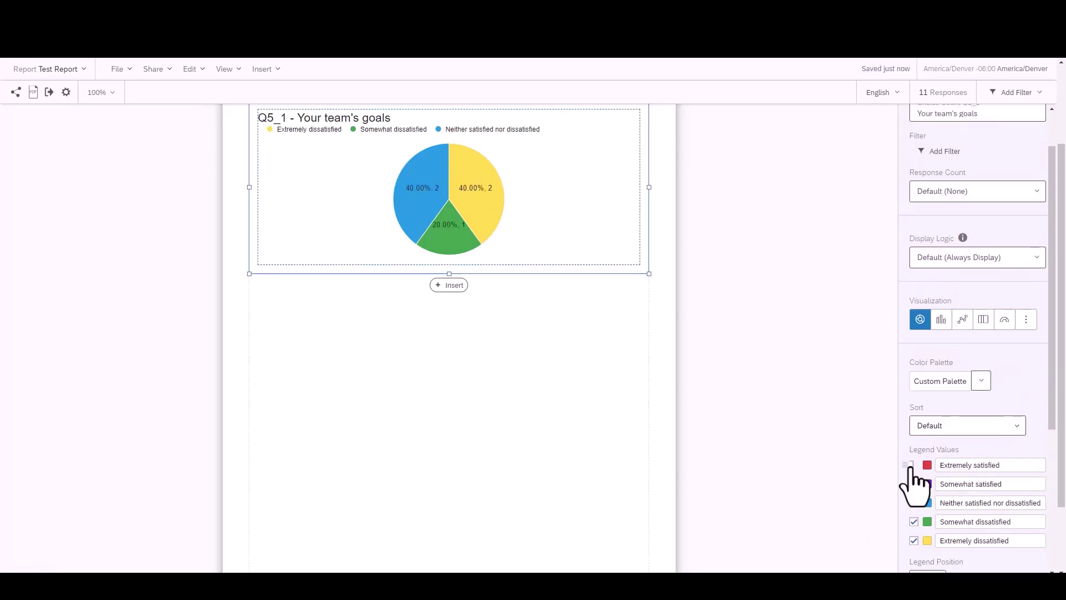
pyautogui.click(912, 466)
pyautogui.click(912, 484)
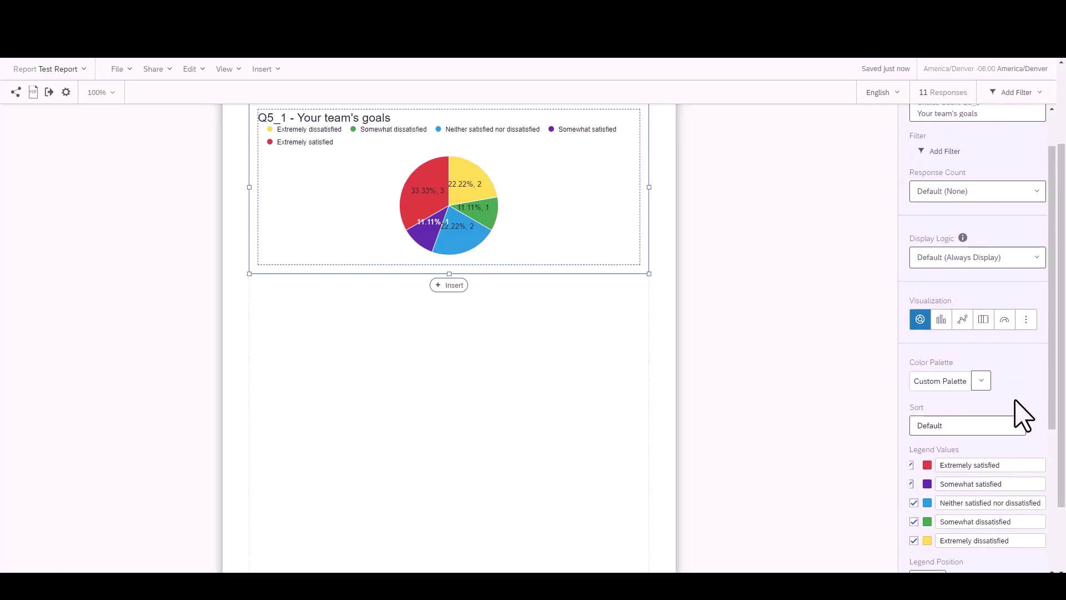
# Step: Recolor the pie chart with the palette of teal, orange, lavender, pink and lime green
pyautogui.click(981, 381)
pyautogui.scroll(-3, 937, 377)
pyautogui.scroll(-5, 937, 380)
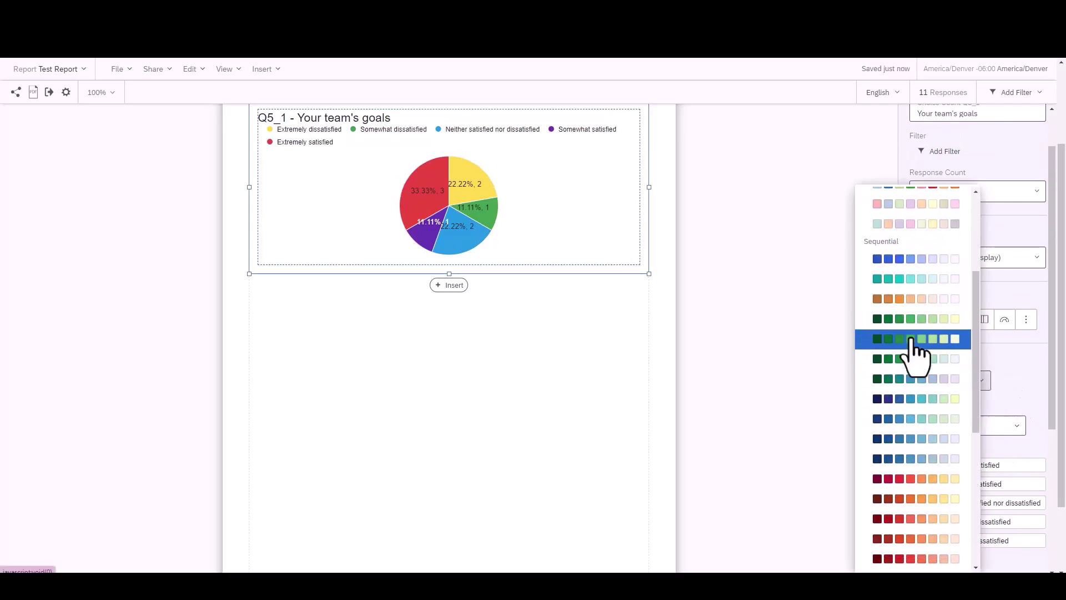
pyautogui.click(919, 438)
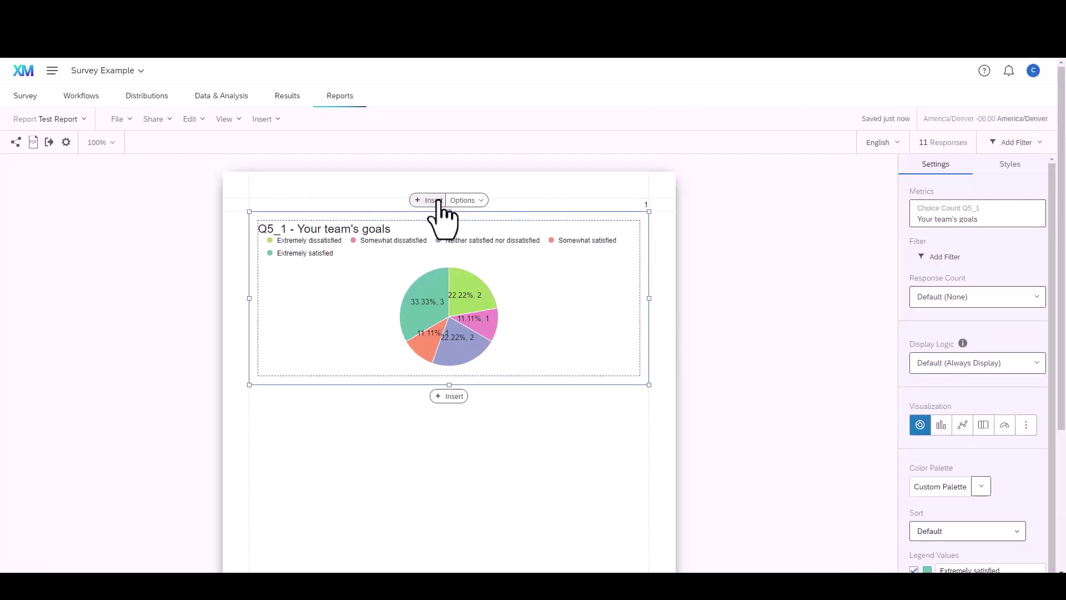
# Step: Insert a text block reading "Survey Data" above the Q5_1 pie chart
pyautogui.click(464, 200)
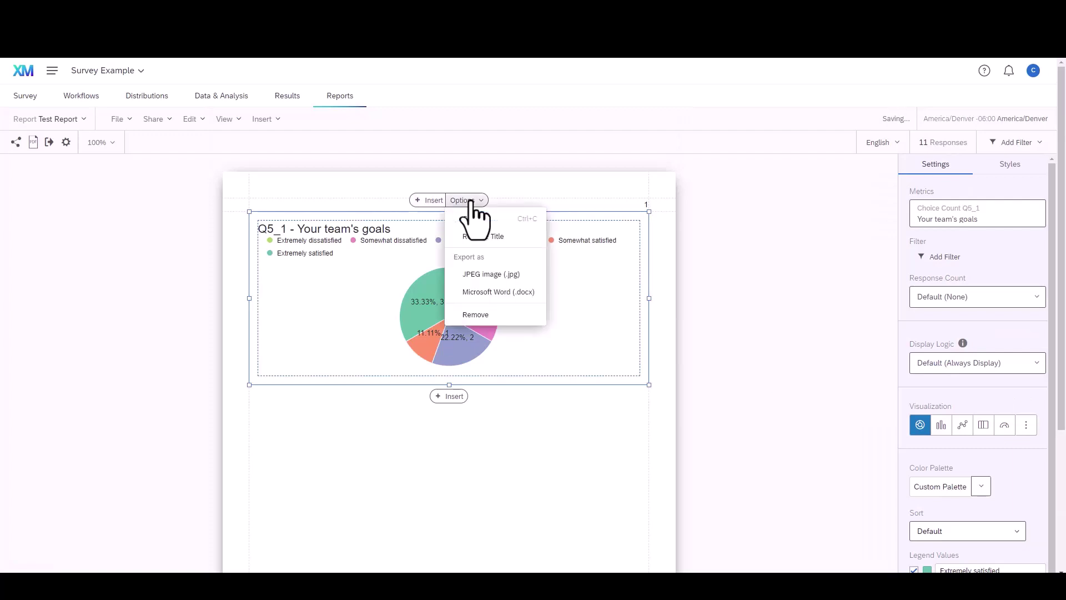
pyautogui.click(428, 201)
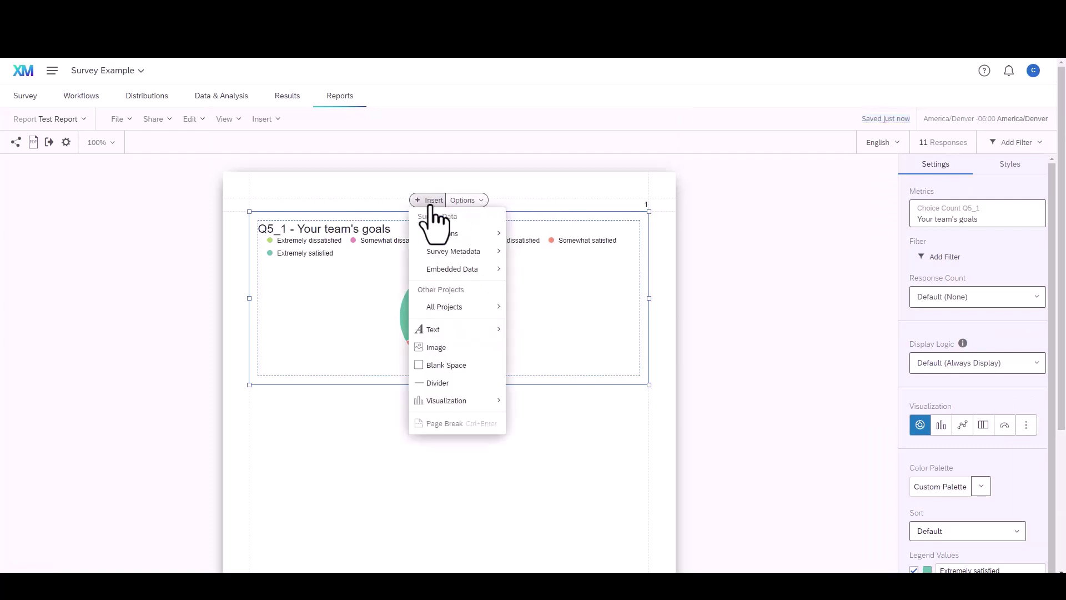
pyautogui.moveTo(444, 330)
pyautogui.click(519, 331)
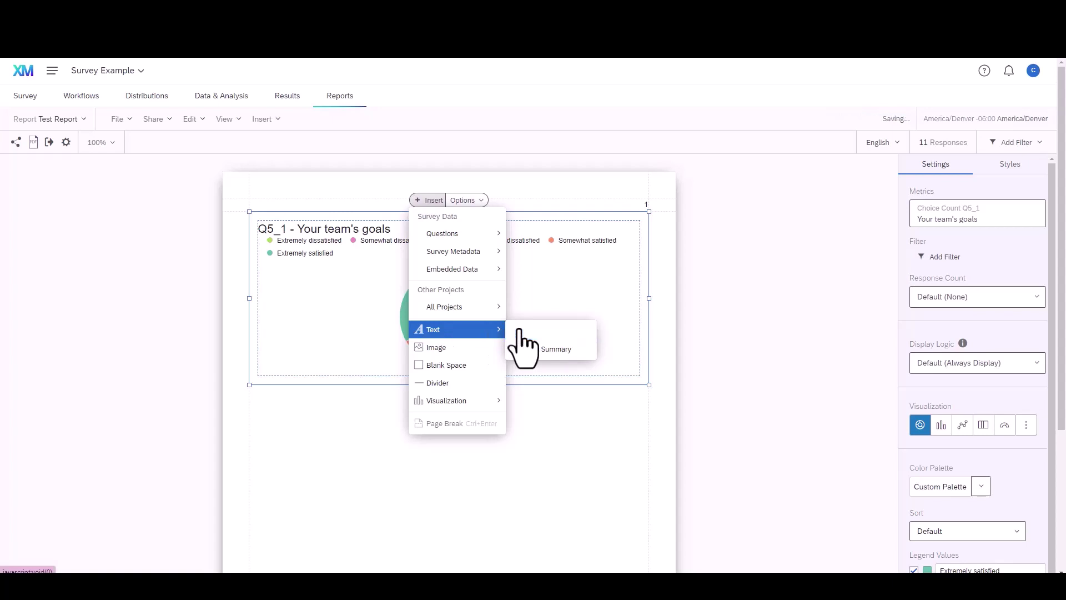
pyautogui.doubleClick(318, 122)
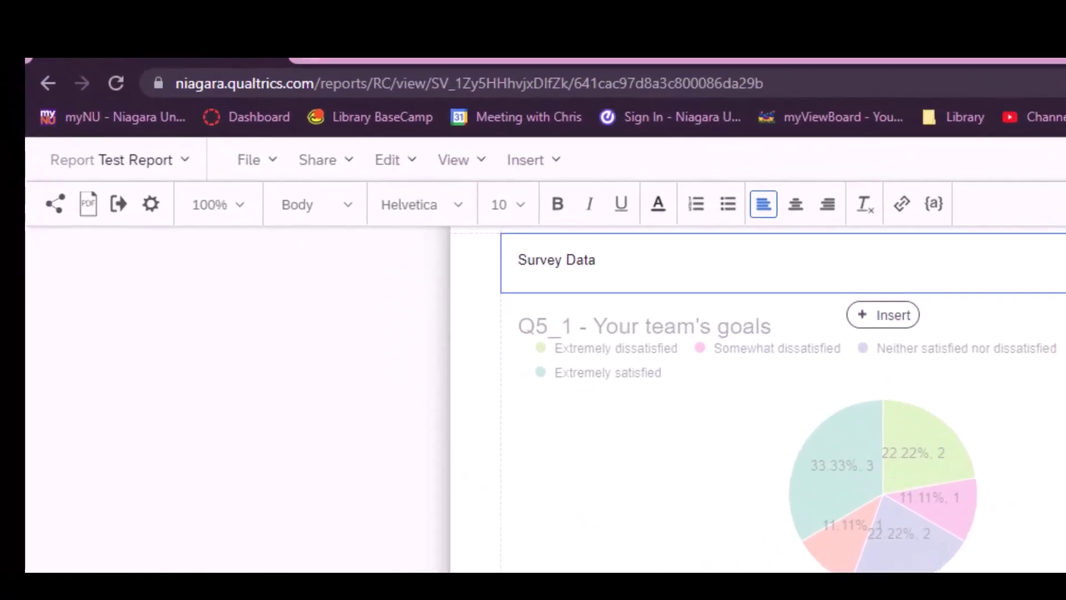
# Step: Insert the Q9#1 Best Wings question with all choices below the pie chart and display it as a bar chart
pyautogui.click(950, 565)
pyautogui.click(463, 339)
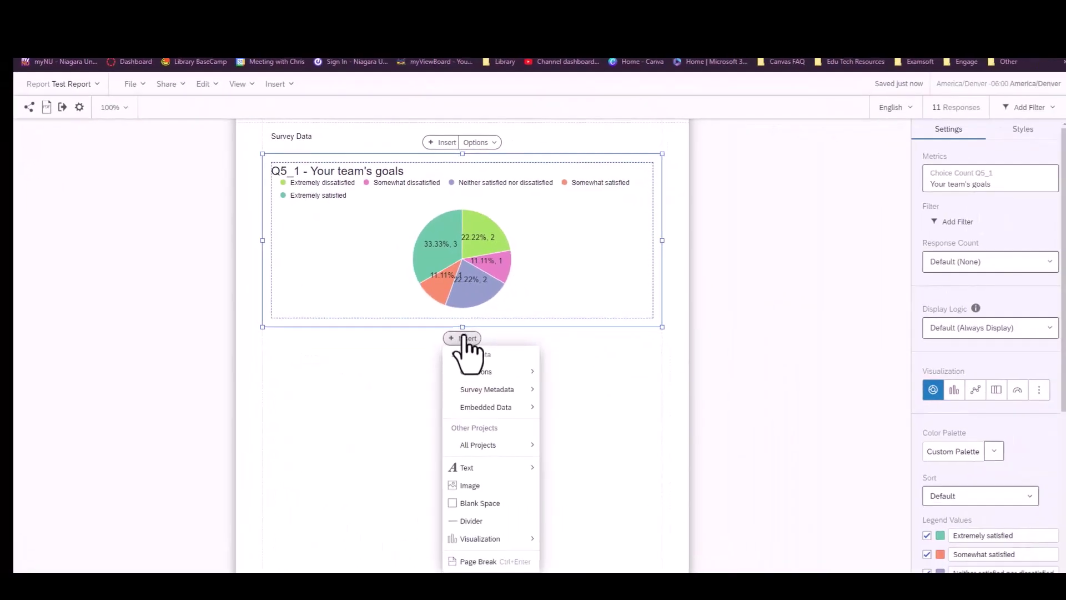
pyautogui.moveTo(463, 371)
pyautogui.scroll(-2, 607, 436)
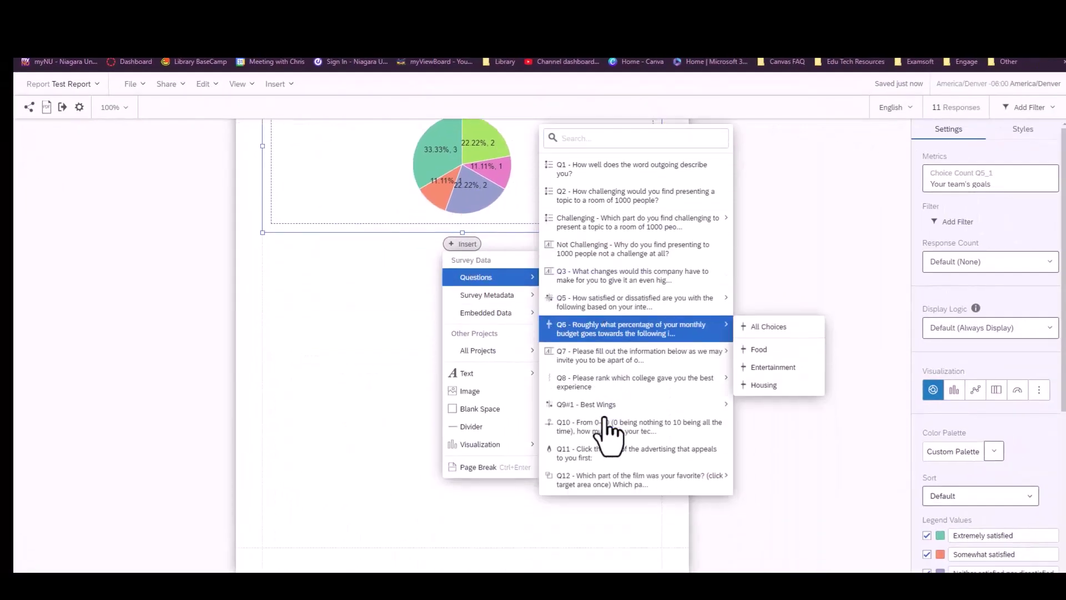
pyautogui.moveTo(604, 405)
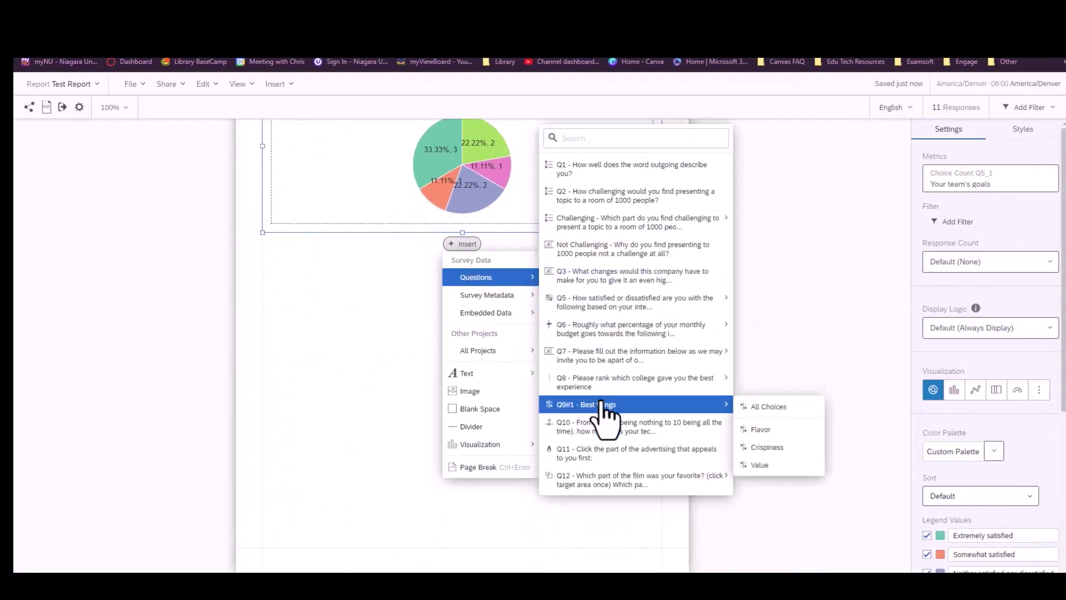
pyautogui.click(762, 412)
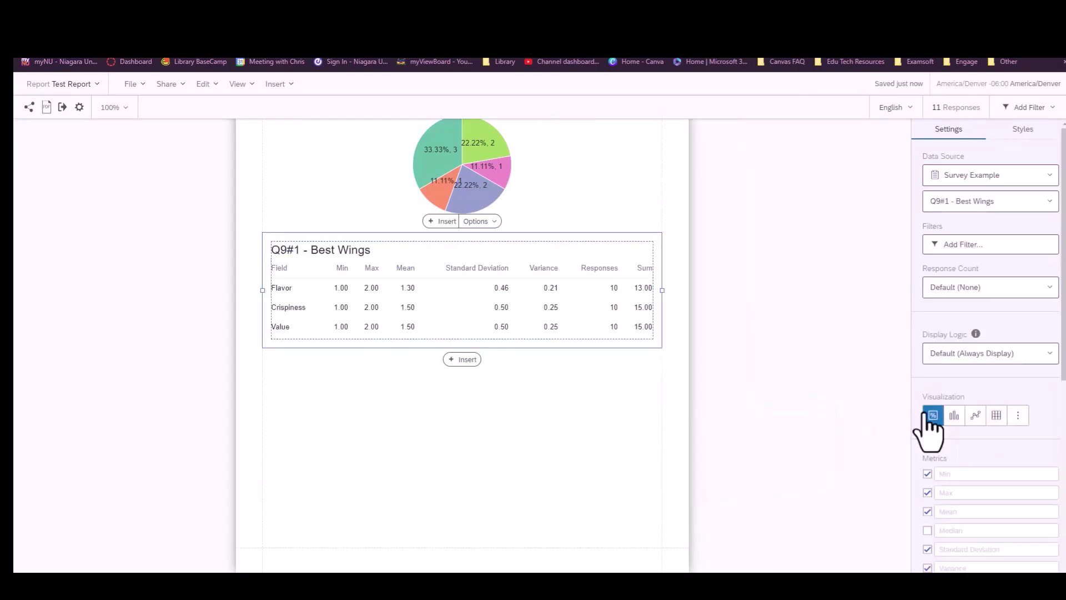
pyautogui.click(954, 416)
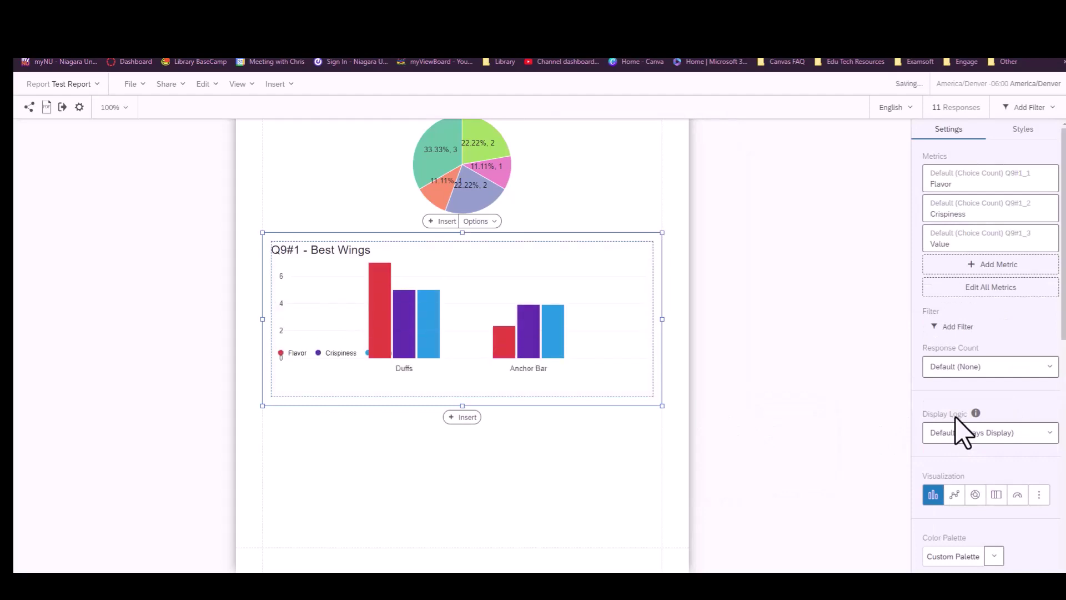
# Step: Try adding a metric sourced from Q1 to the Best Wings chart, and remove that metric again
pyautogui.click(970, 251)
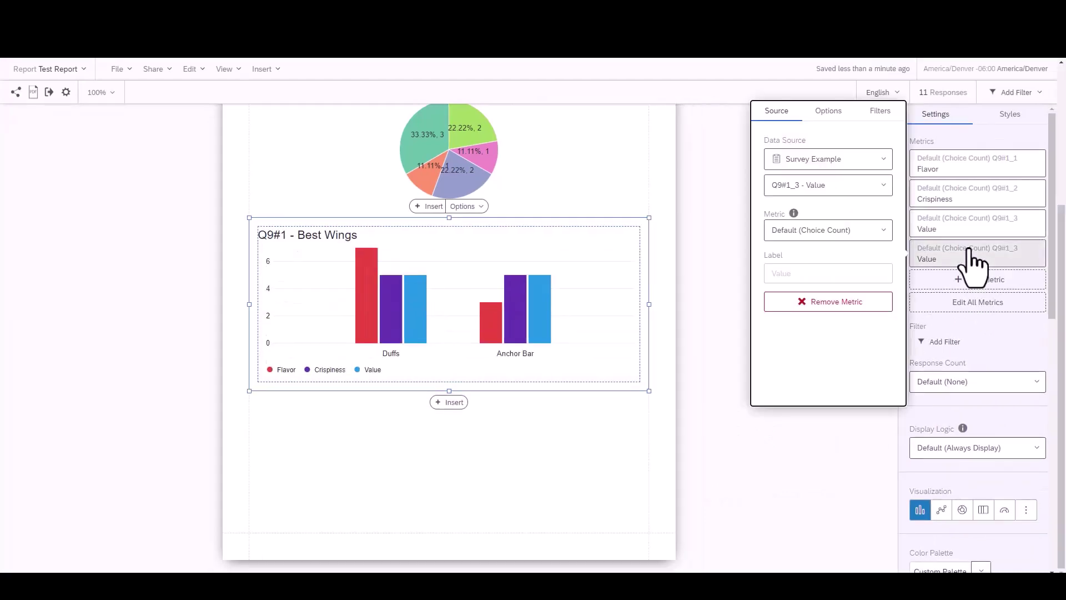
pyautogui.click(874, 184)
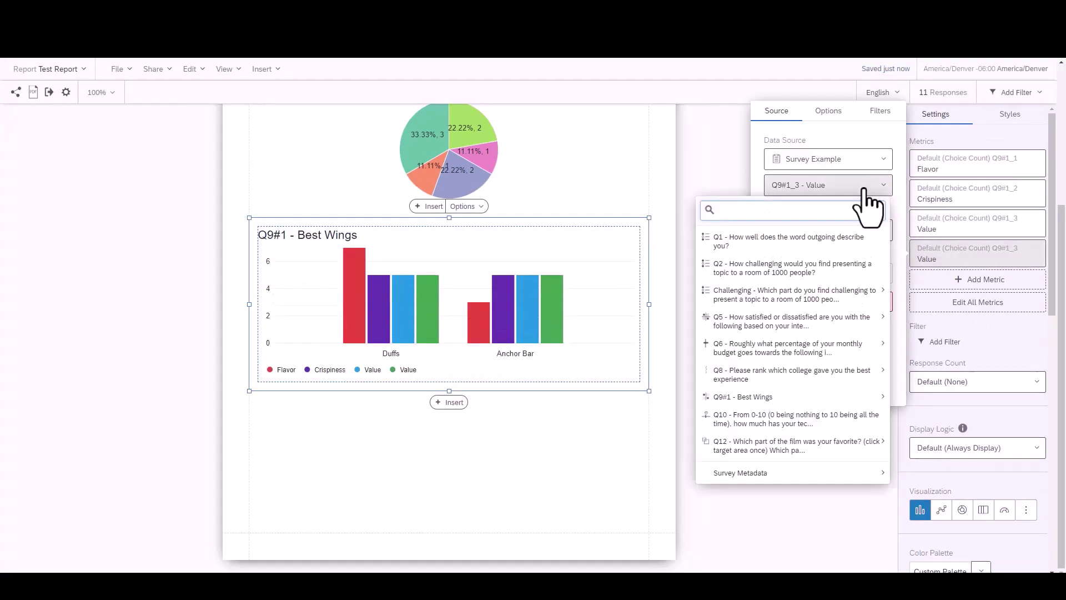
pyautogui.click(833, 250)
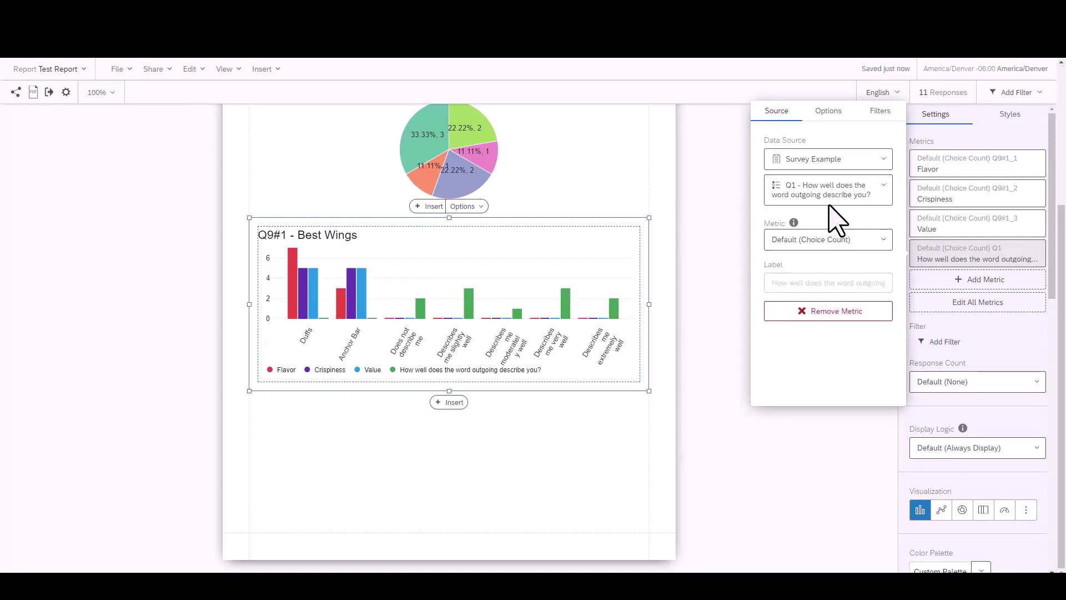
pyautogui.click(847, 312)
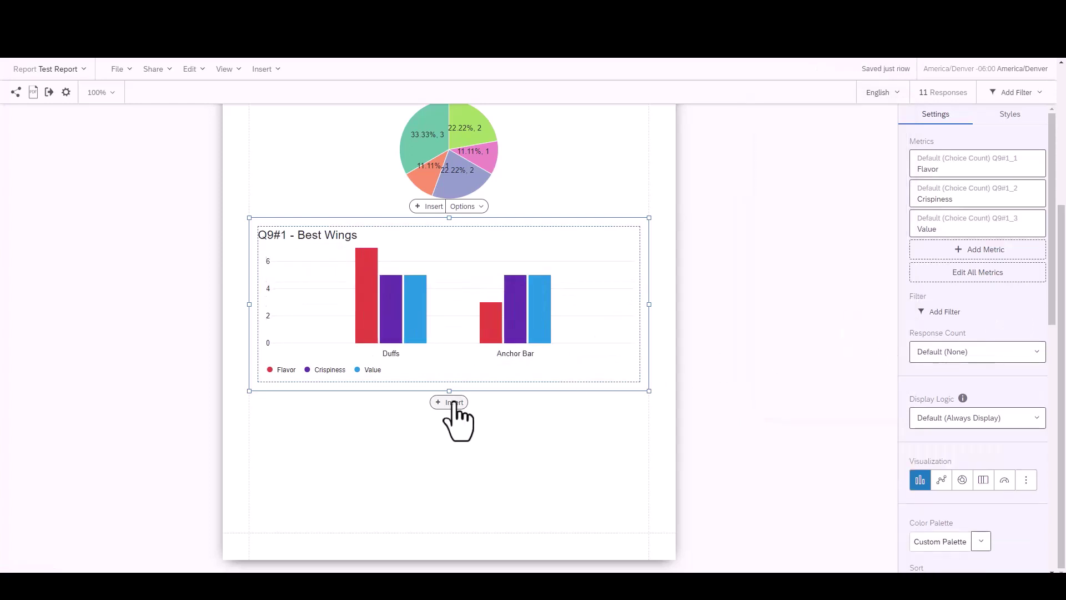
# Step: Insert a page break below the Best Wings chart and place the Q11 heat map on the new page, tall enough to show the full image
pyautogui.click(451, 402)
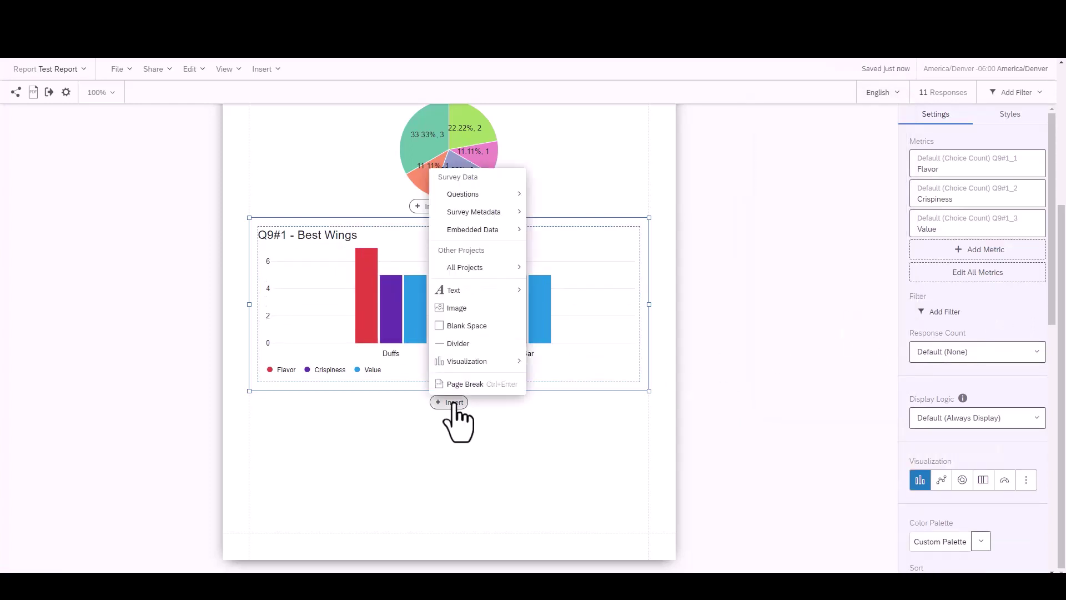
pyautogui.click(466, 384)
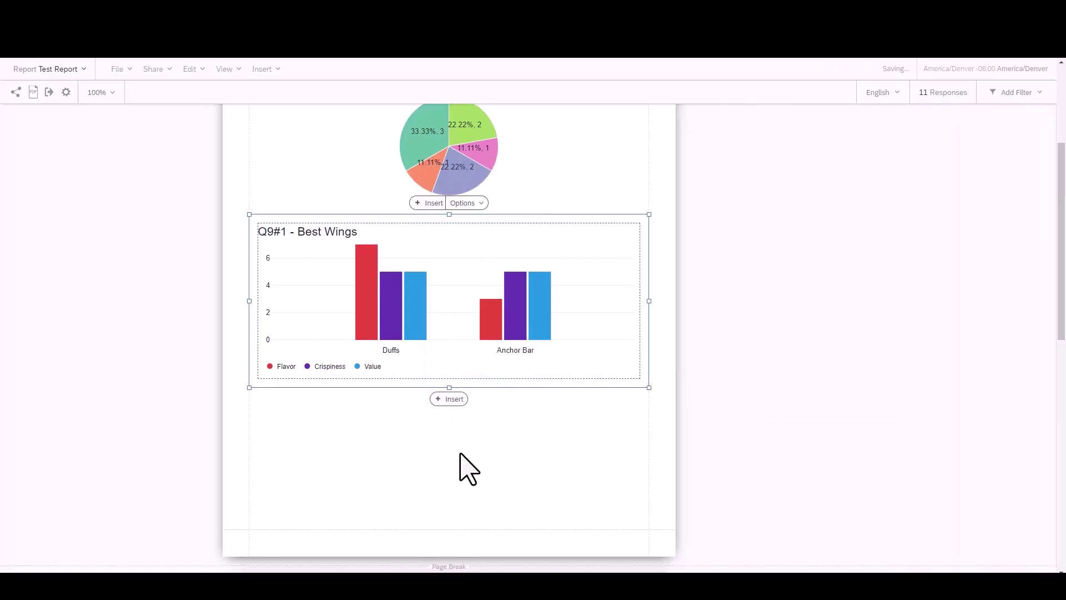
pyautogui.click(451, 253)
pyautogui.moveTo(466, 385)
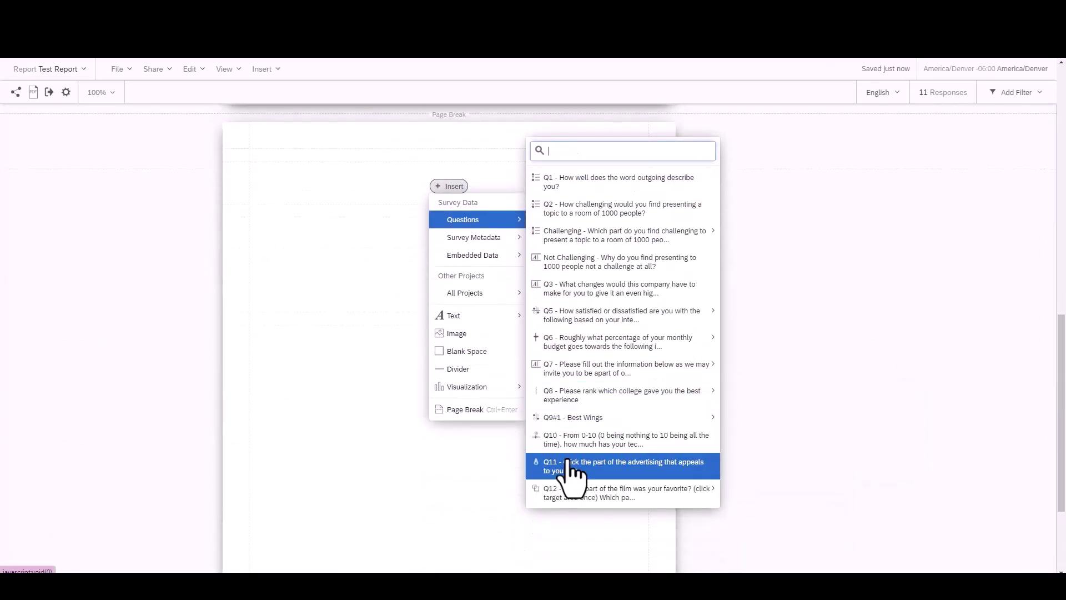
pyautogui.click(570, 471)
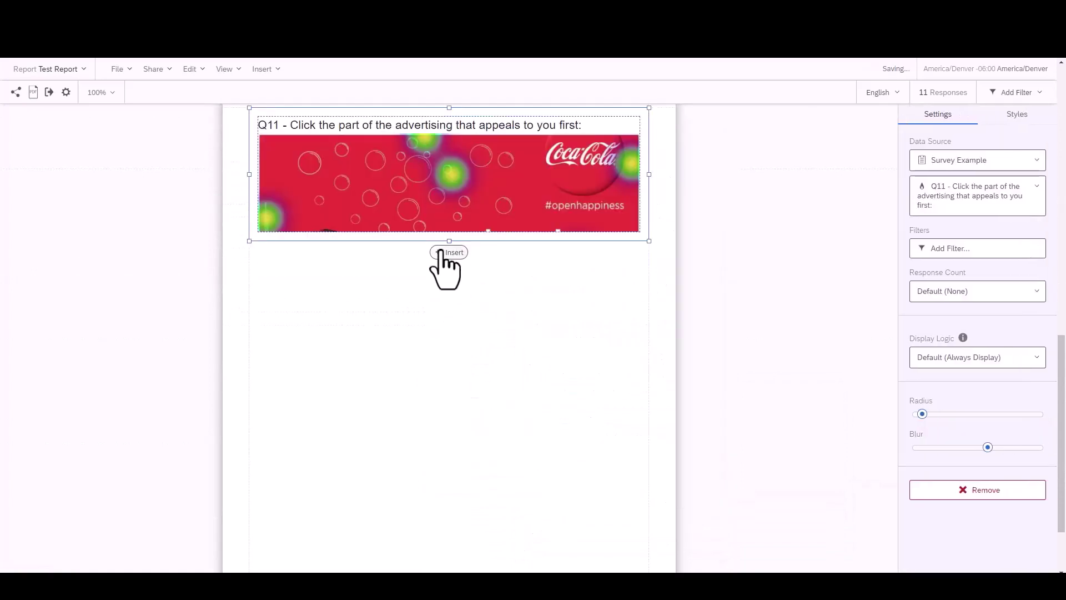
pyautogui.moveTo(451, 240); pyautogui.dragTo(450, 439)
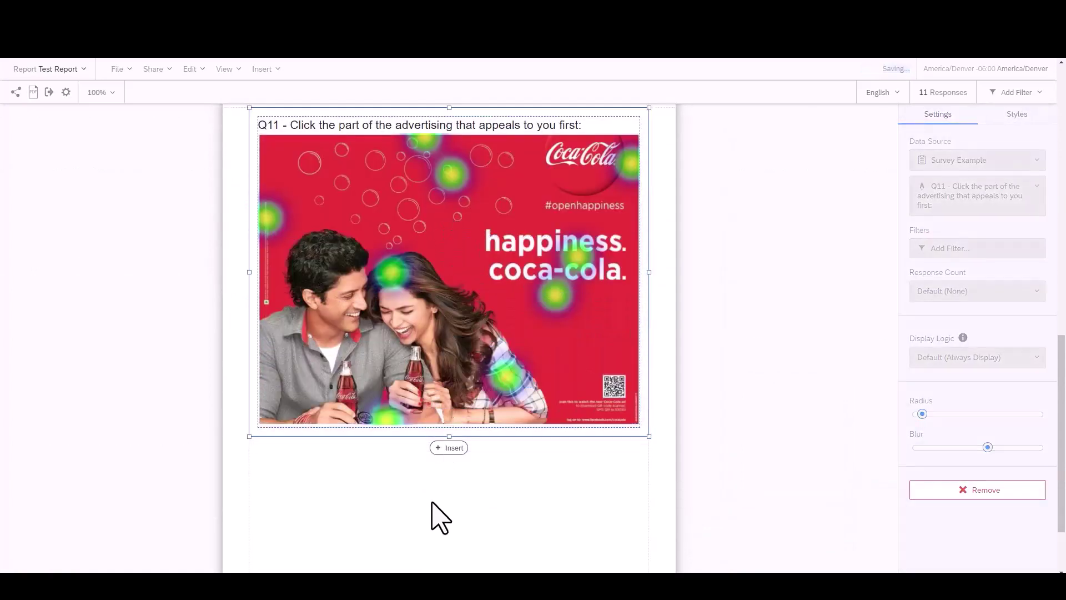
# Step: Insert a slightly enlarged Q12 film question chart below the heat map, showing Region #4 as one bar split into Dislike, Neutral and Like
pyautogui.scroll(-2, 438, 516)
pyautogui.click(448, 353)
pyautogui.moveTo(479, 167)
pyautogui.moveTo(574, 499)
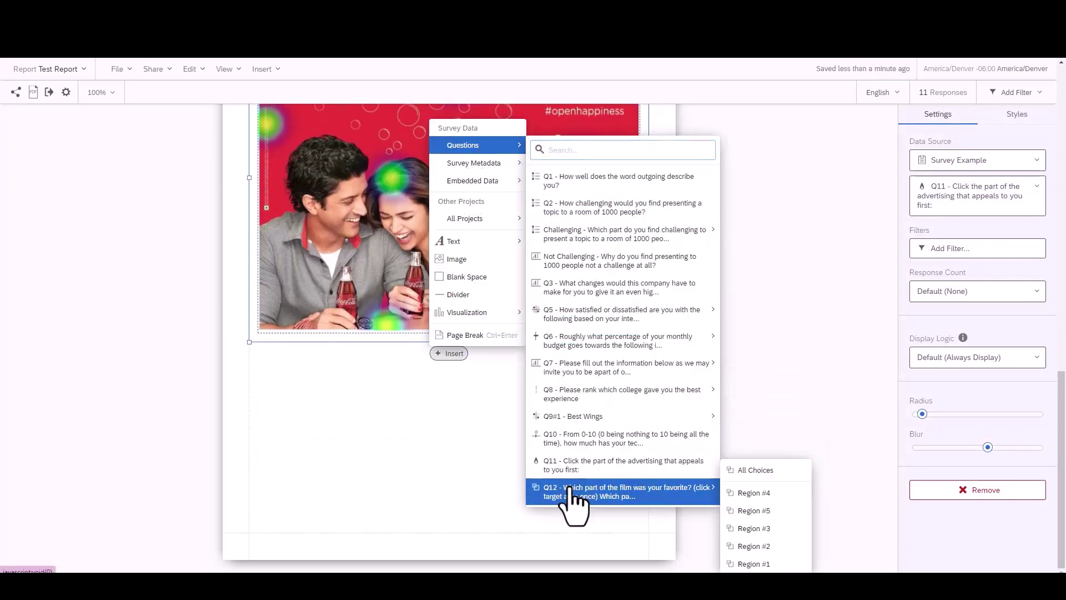
pyautogui.click(751, 472)
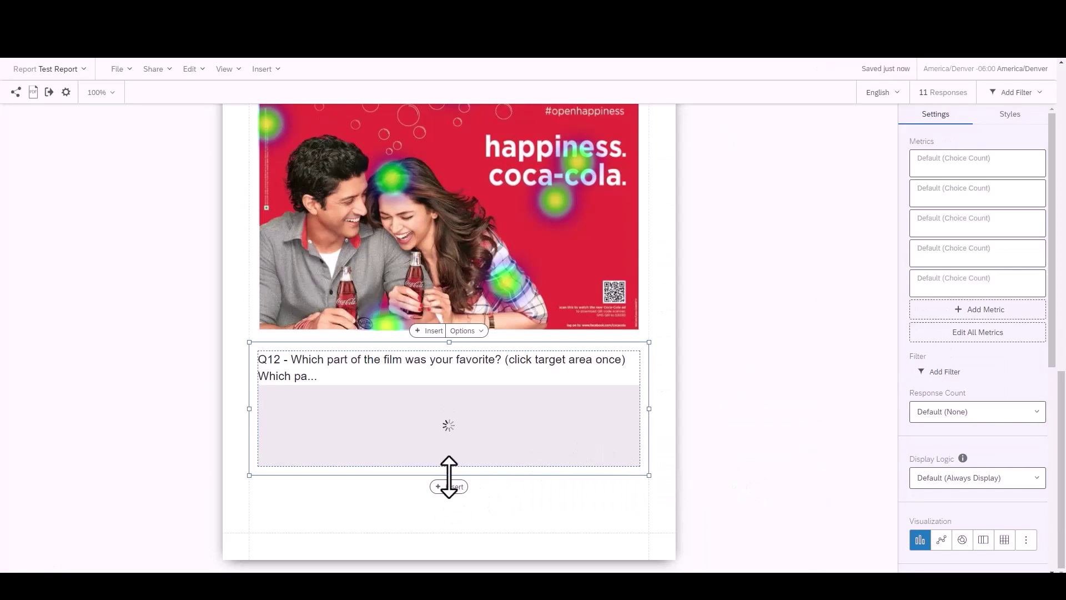
pyautogui.moveTo(448, 476); pyautogui.dragTo(447, 519)
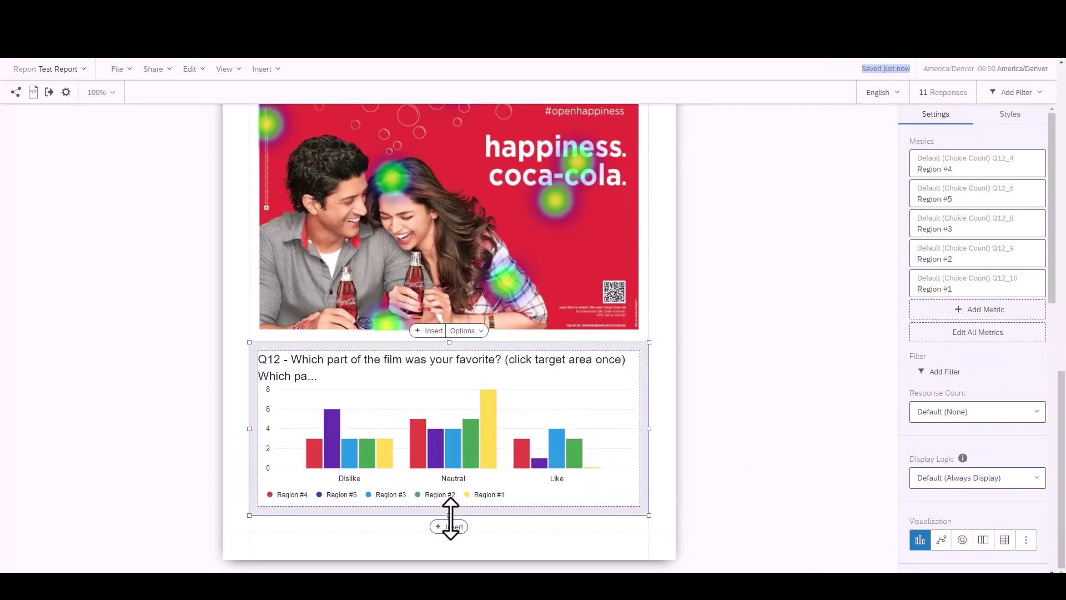
pyautogui.press('Delete')
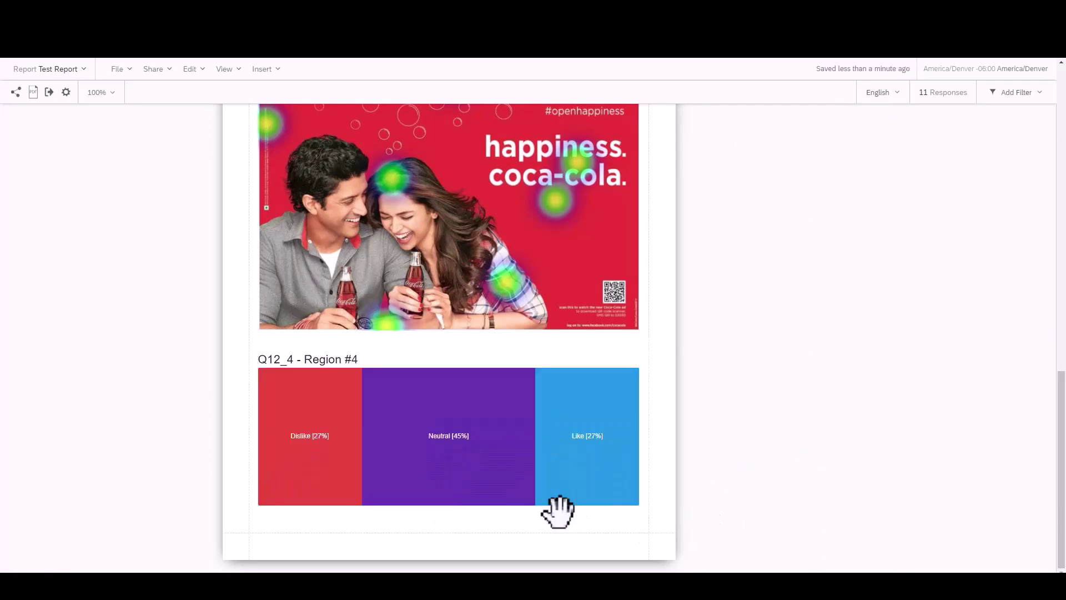
pyautogui.scroll(1, 555, 507)
pyautogui.scroll(15, 555, 508)
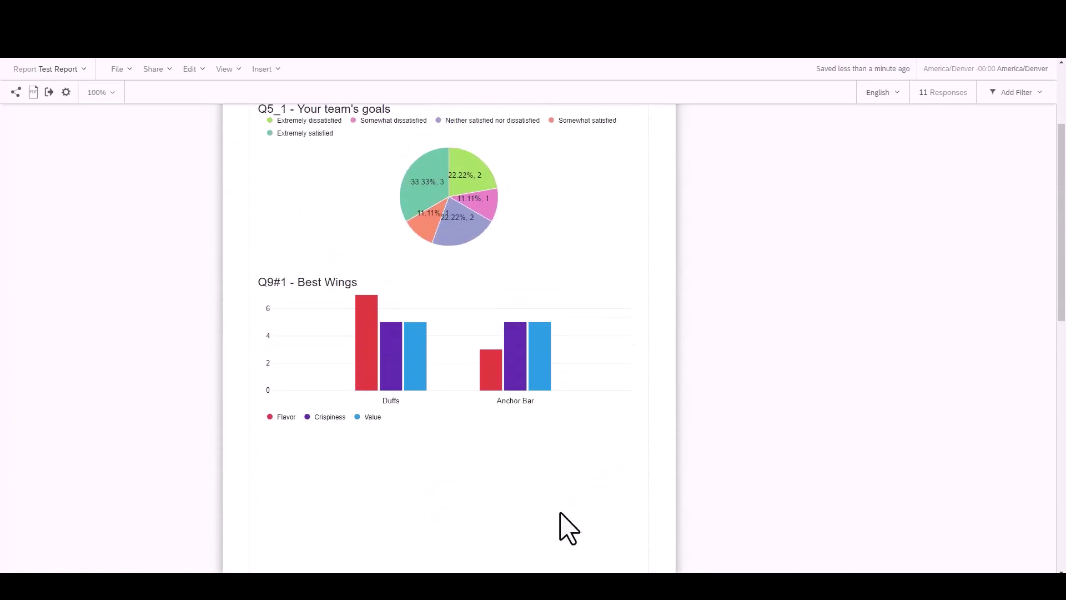
pyautogui.click(81, 120)
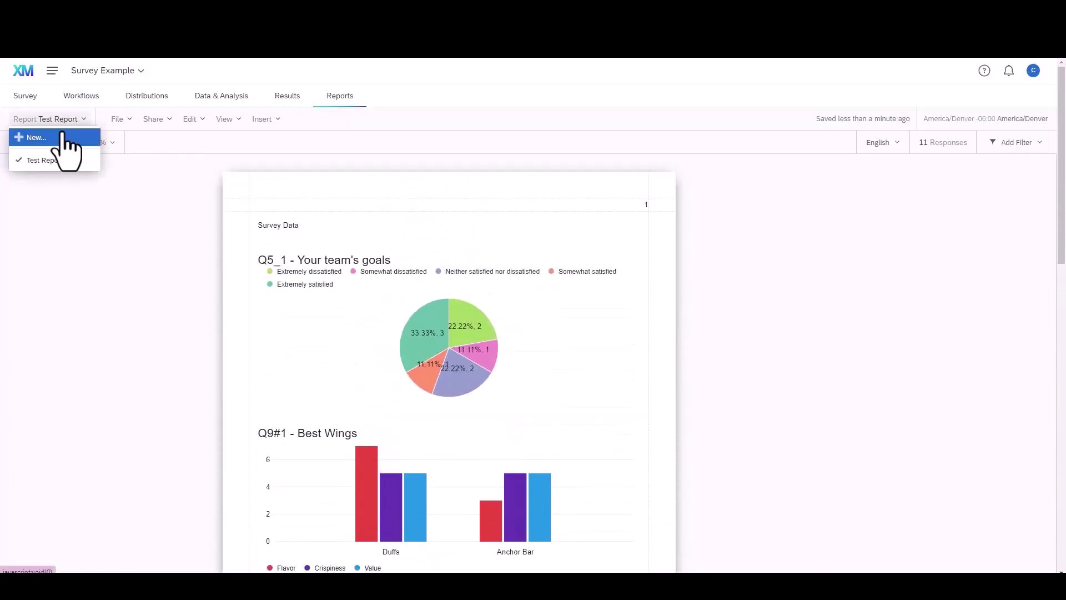
pyautogui.click(37, 138)
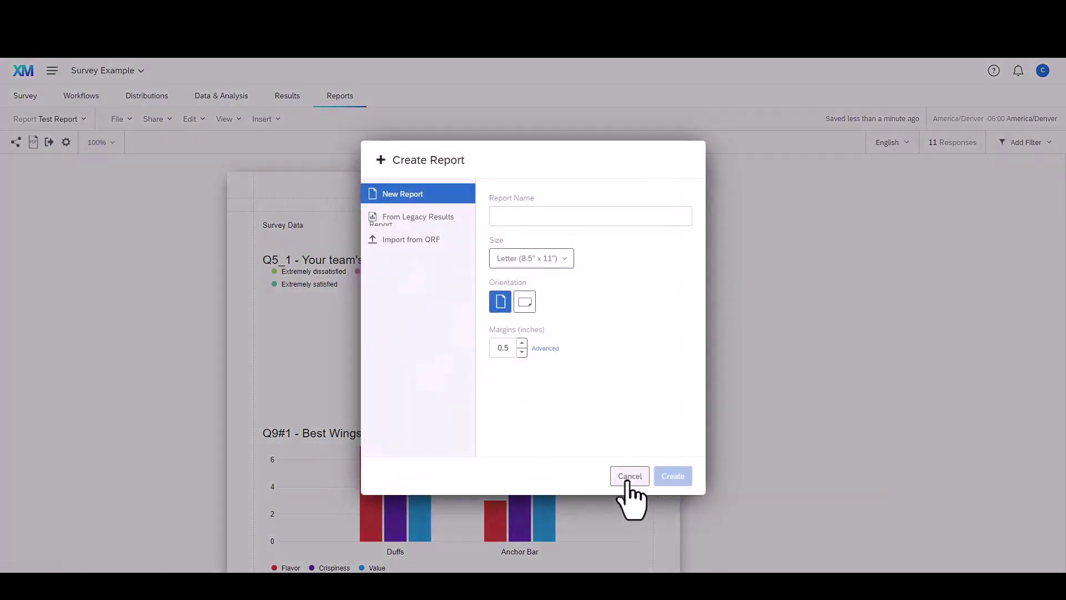
pyautogui.click(630, 477)
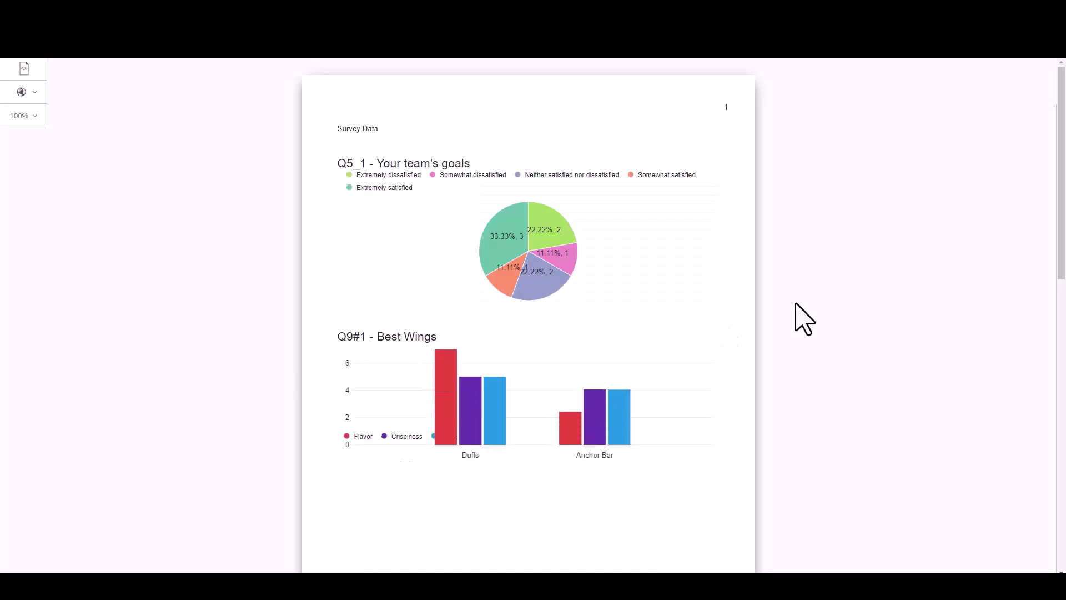
# Step: Look through the pages of the viewer version of the Test Report, down to the Q12_4 chart
pyautogui.scroll(-8, 804, 319)
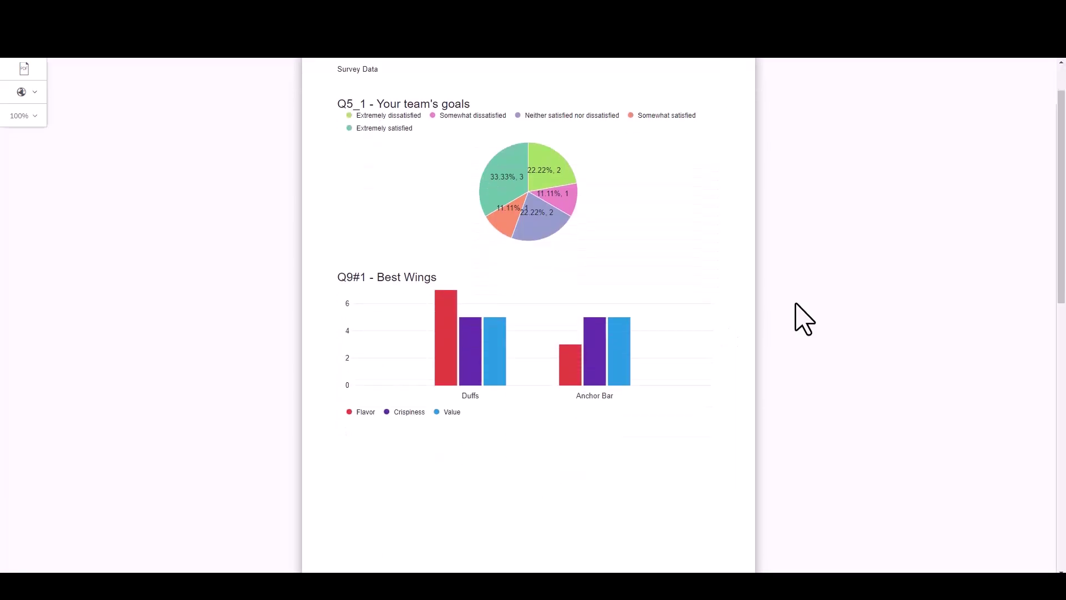
pyautogui.scroll(-2, 804, 319)
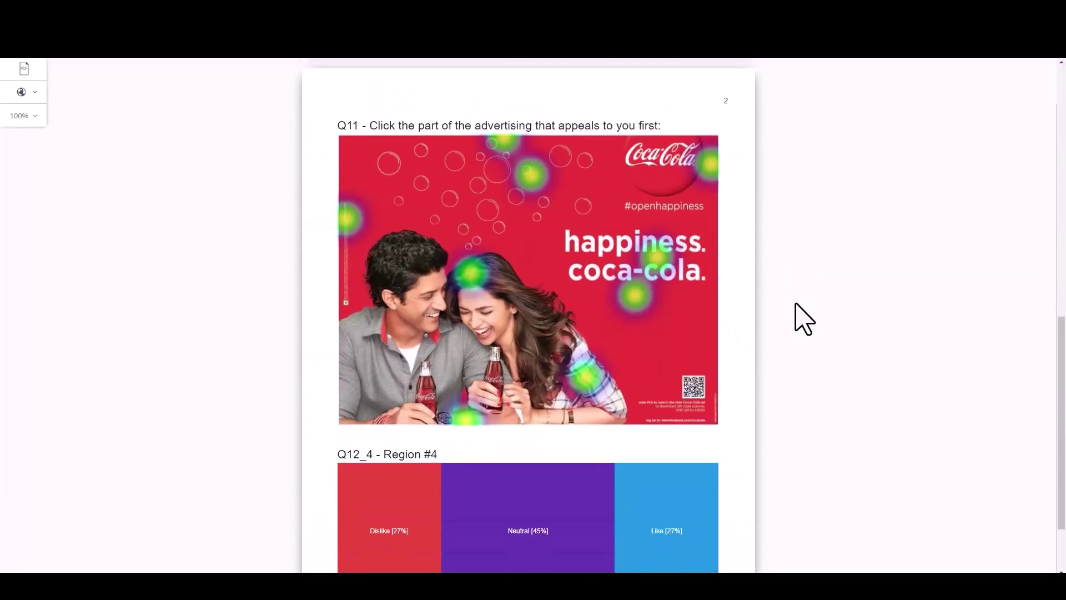